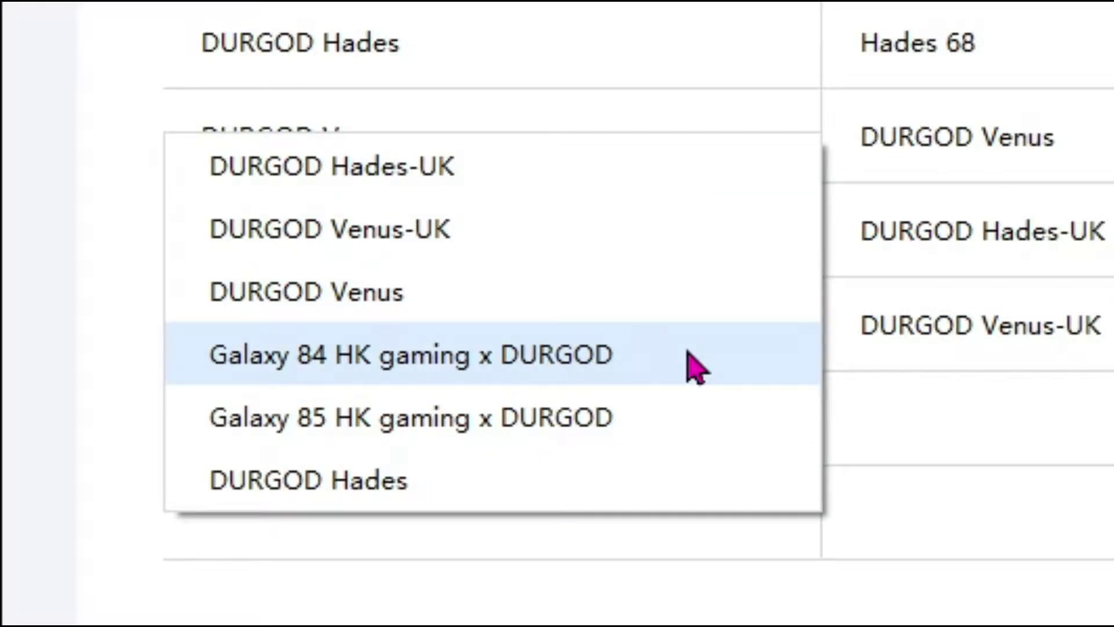
# Create a Galaxy 84 HK gaming x DURGOD project named Rose2, saved in the G:\galaxy84 folder.
pyautogui.click(690, 357)
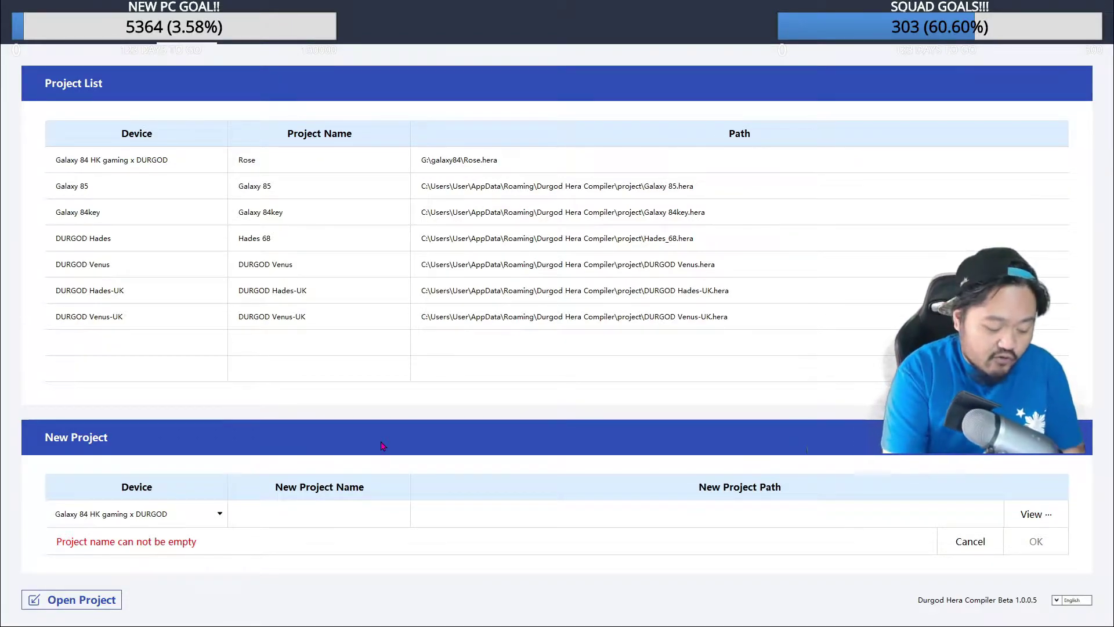
pyautogui.write('Rose2')
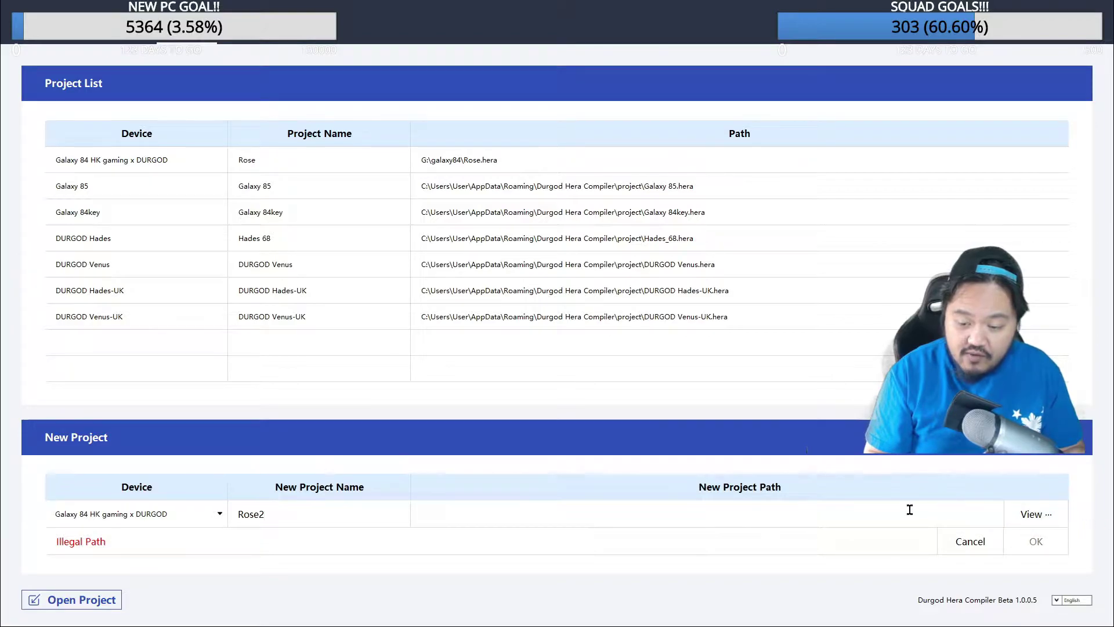
pyautogui.click(1028, 516)
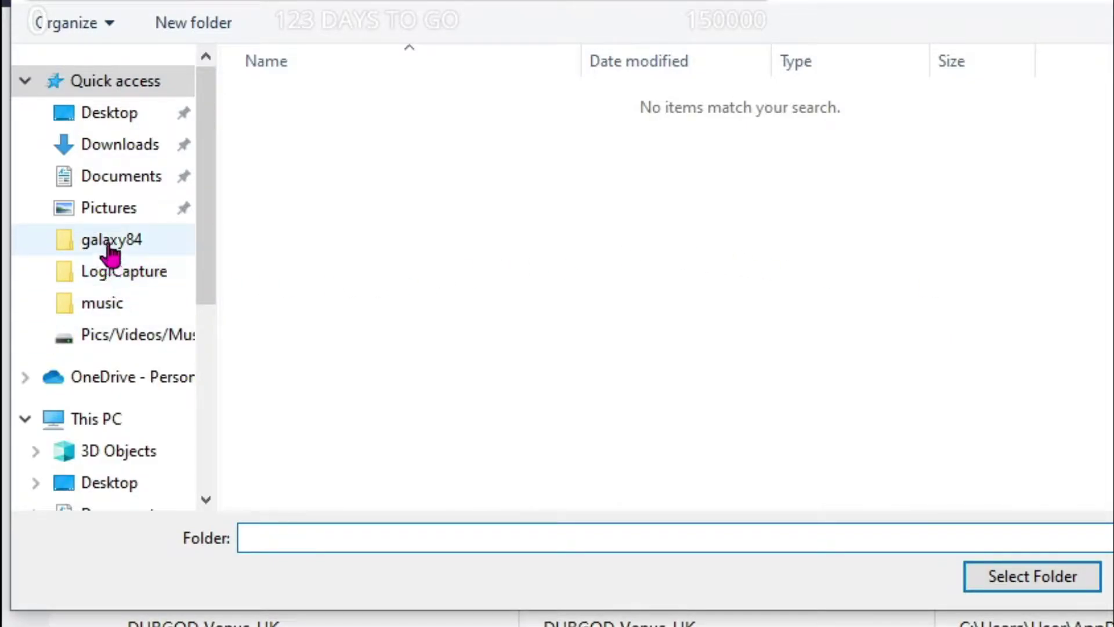
pyautogui.click(109, 249)
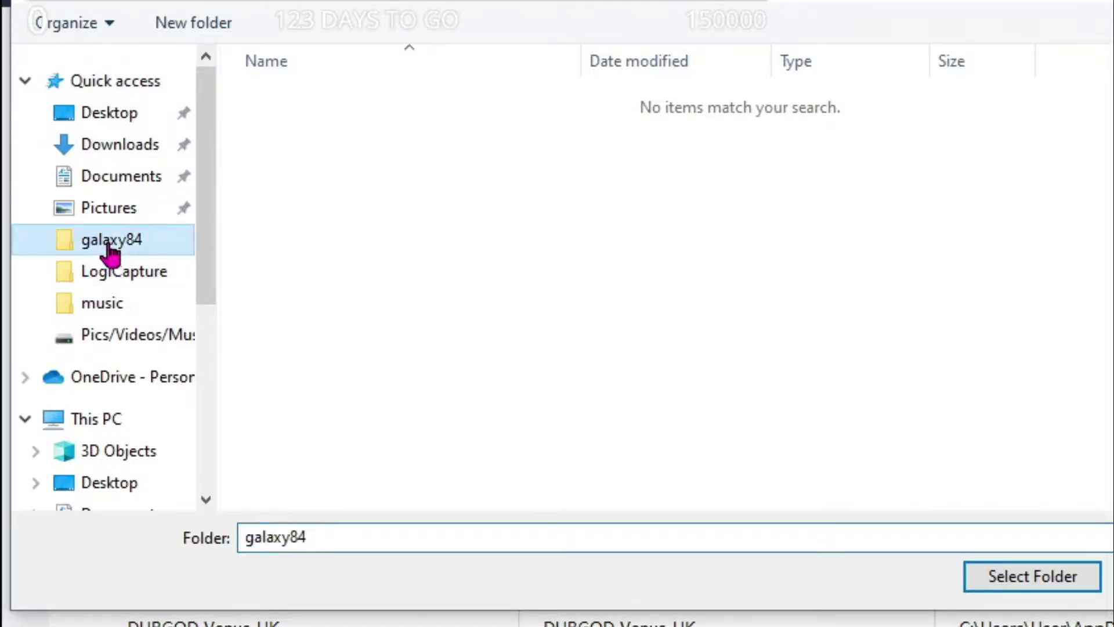
pyautogui.click(1003, 580)
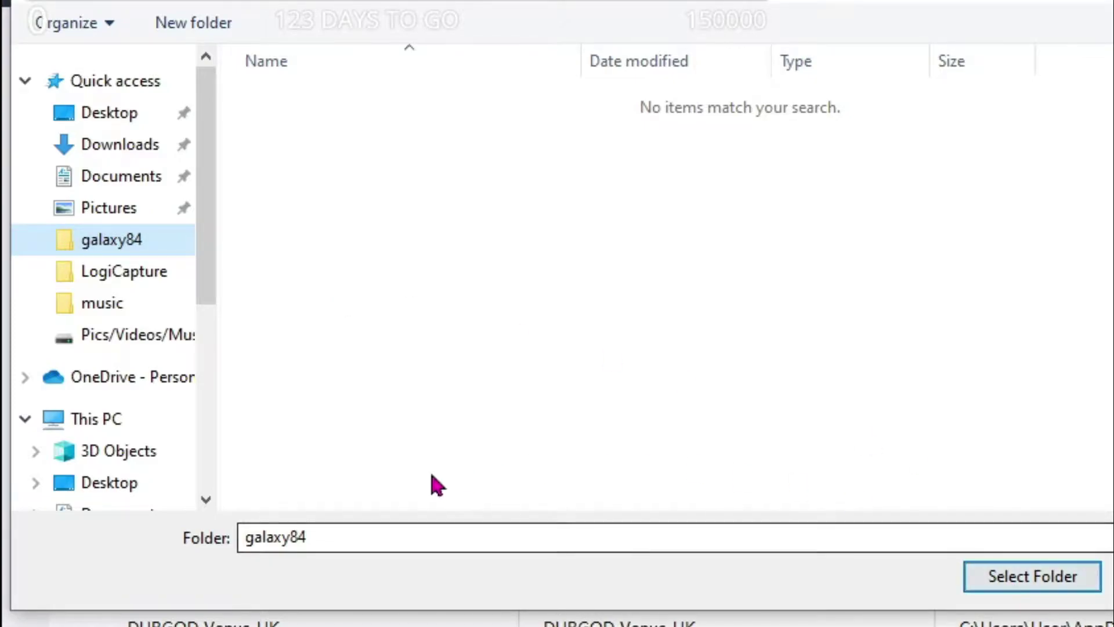
pyautogui.click(1005, 587)
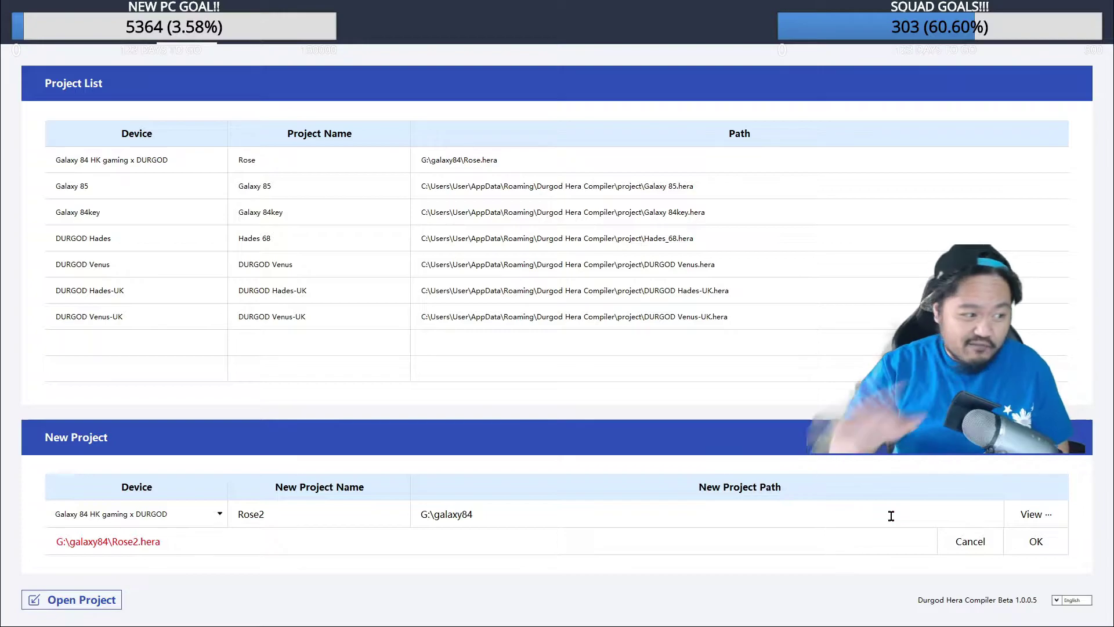
pyautogui.click(1037, 542)
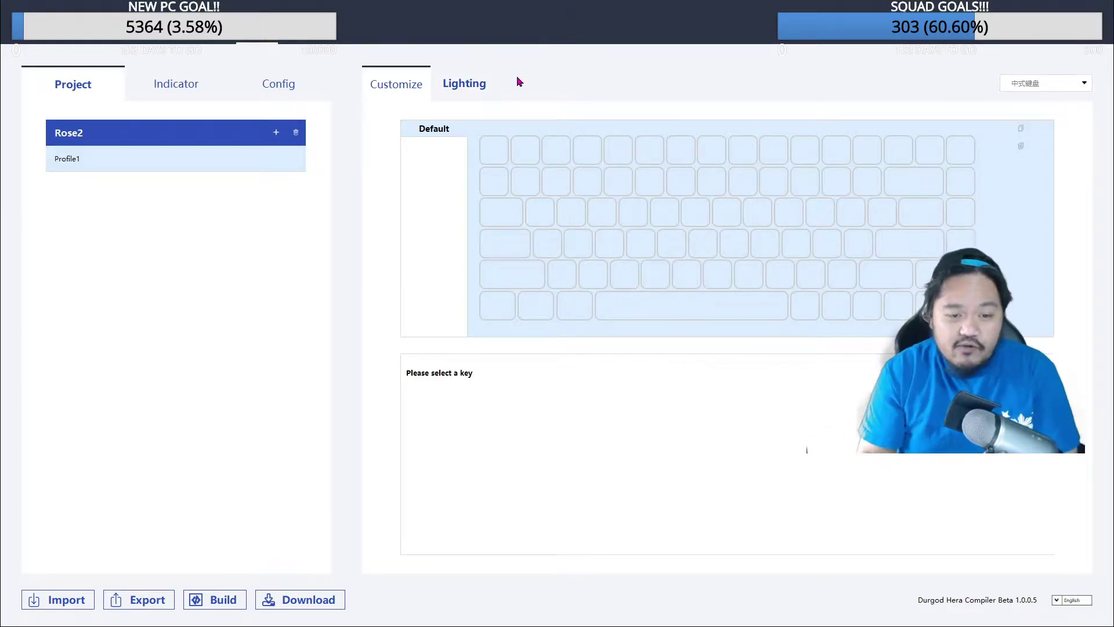
# Switch Mode1's lighting effect from Radar to Custom on the Lighting tab.
pyautogui.click(485, 85)
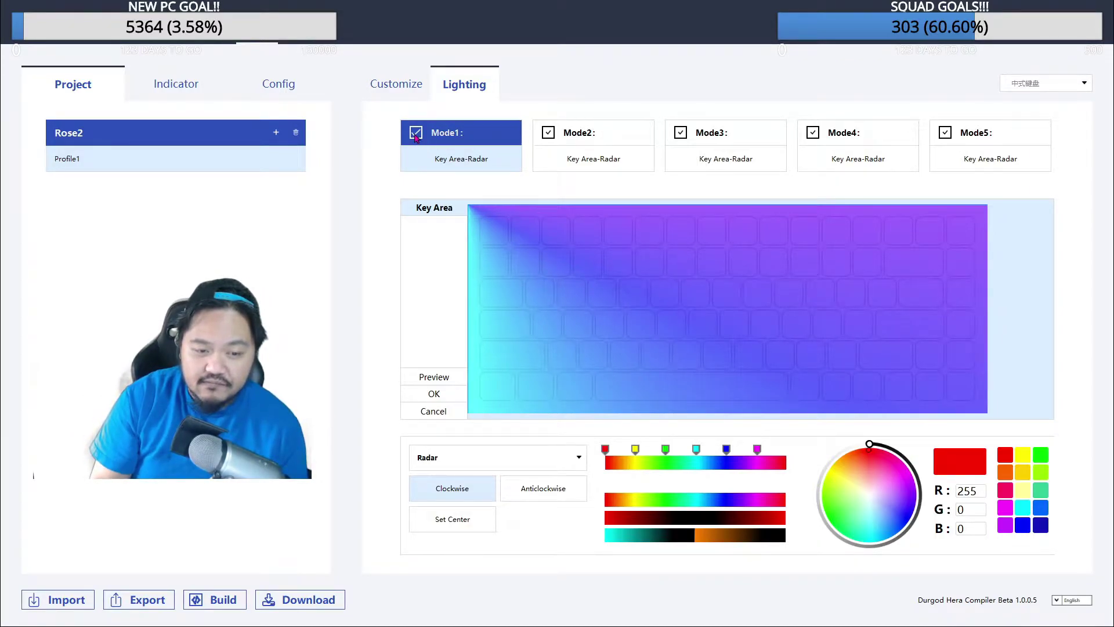
pyautogui.click(465, 458)
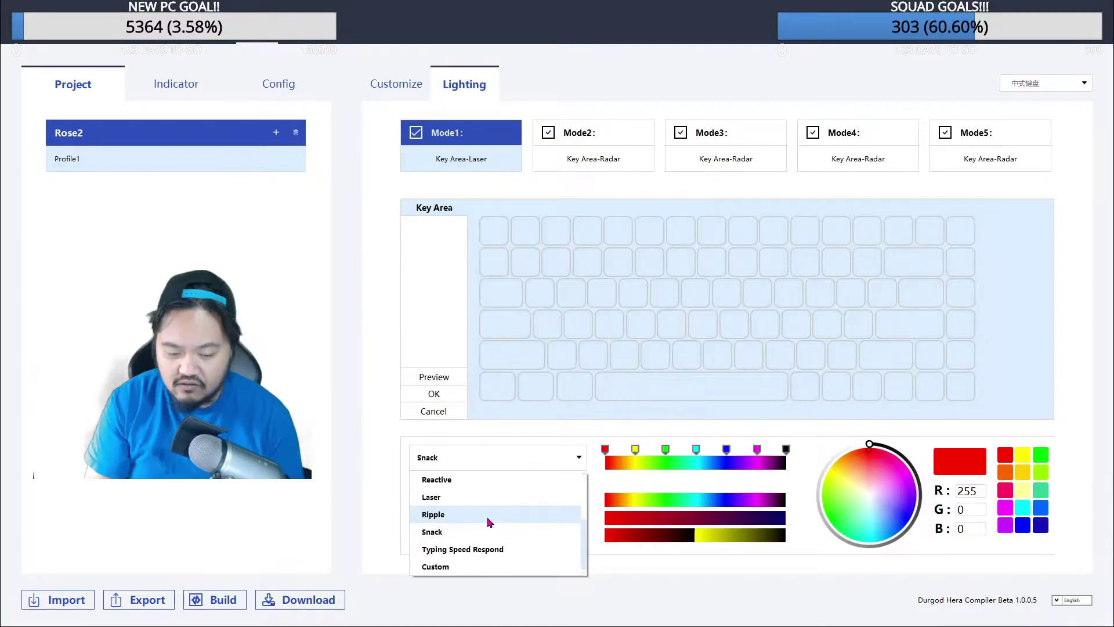
pyautogui.click(474, 566)
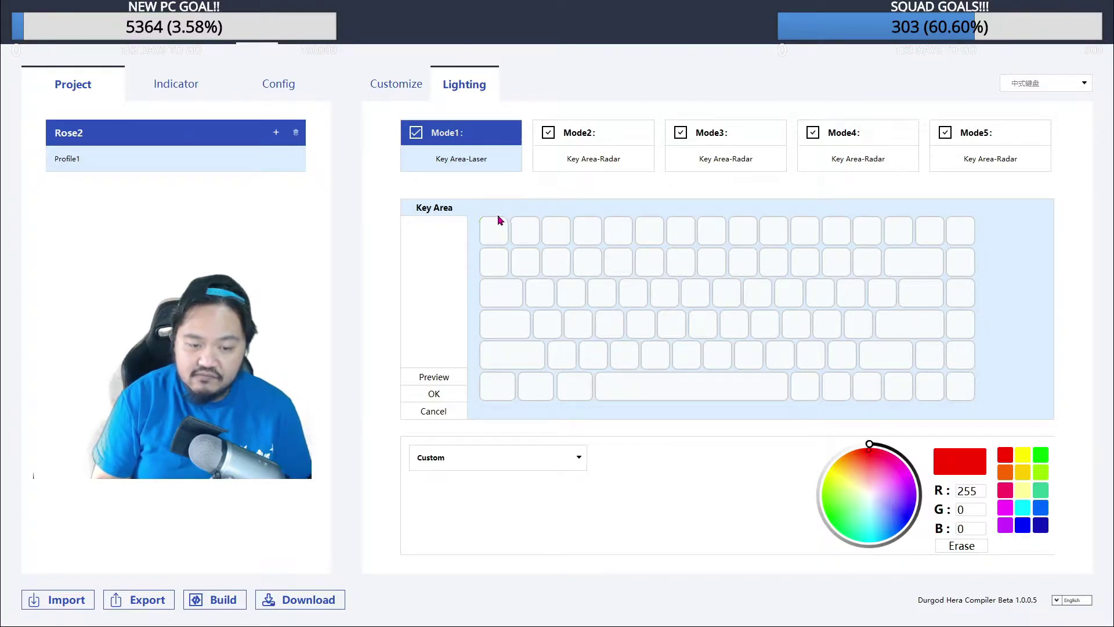
# Colour the top row red, the second row yellow (right) and blue (left), and the third row white.
pyautogui.moveTo(493, 212); pyautogui.dragTo(969, 239)
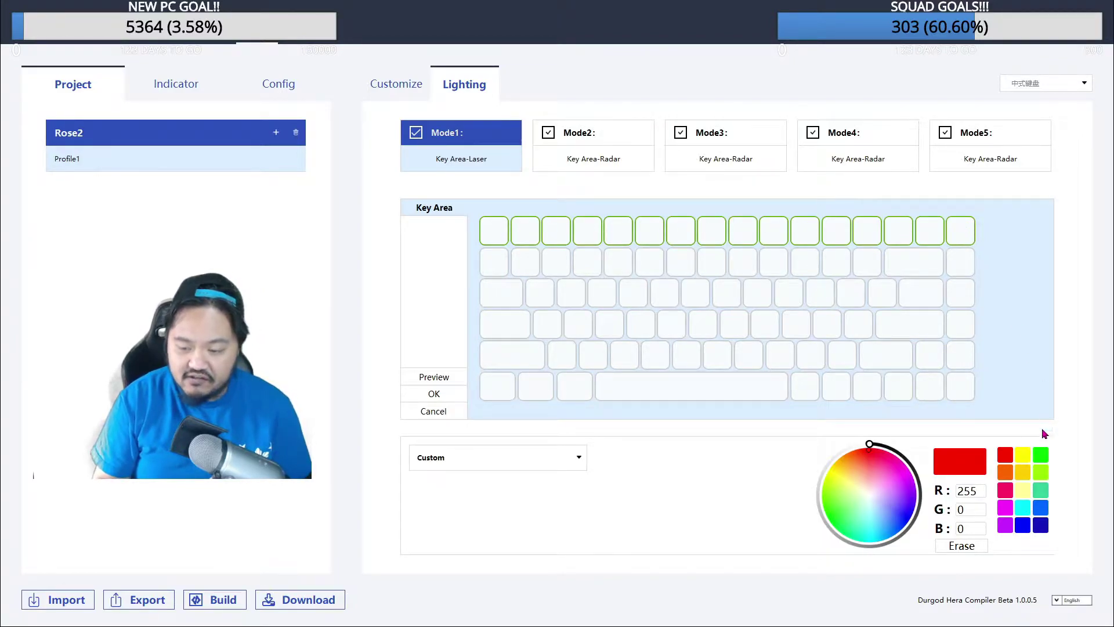
pyautogui.click(1010, 455)
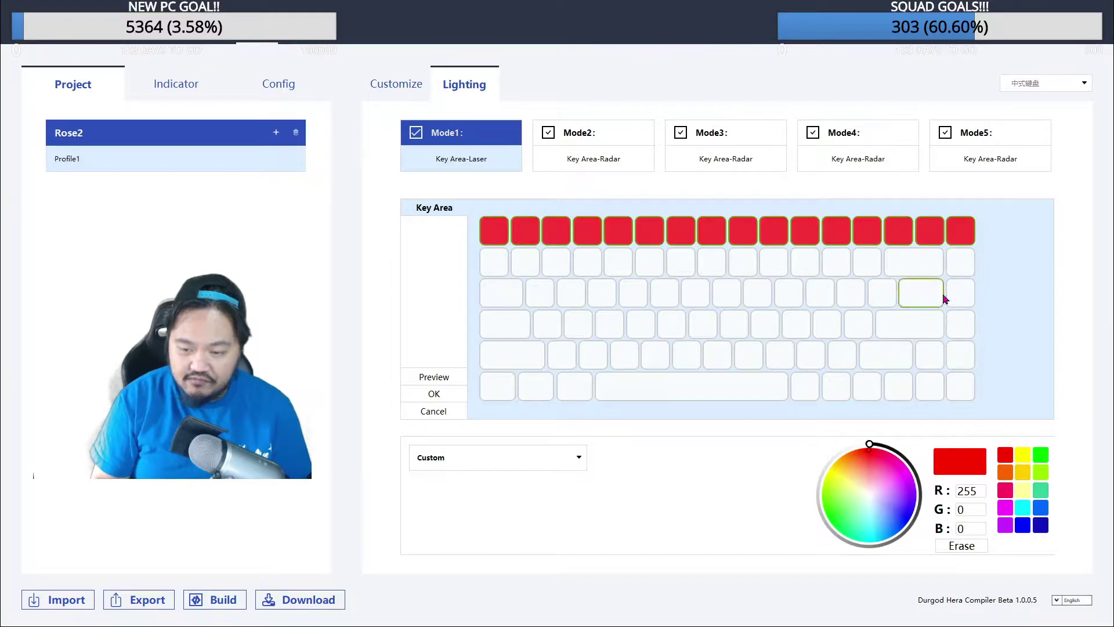
pyautogui.moveTo(986, 257); pyautogui.dragTo(745, 265)
pyautogui.click(1023, 458)
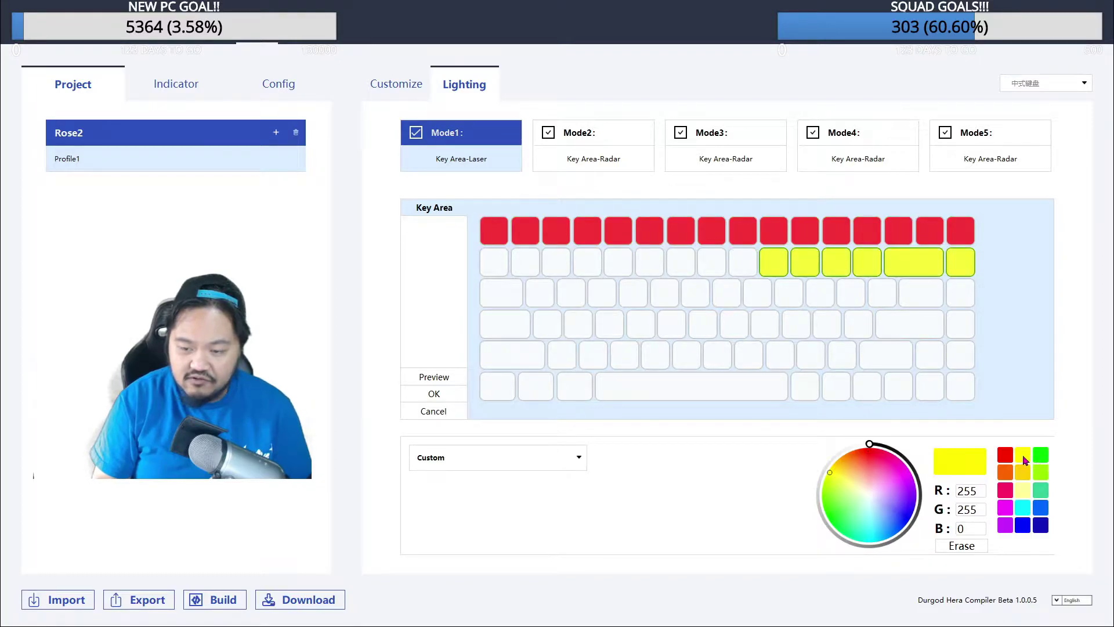
pyautogui.moveTo(482, 258); pyautogui.dragTo(745, 266)
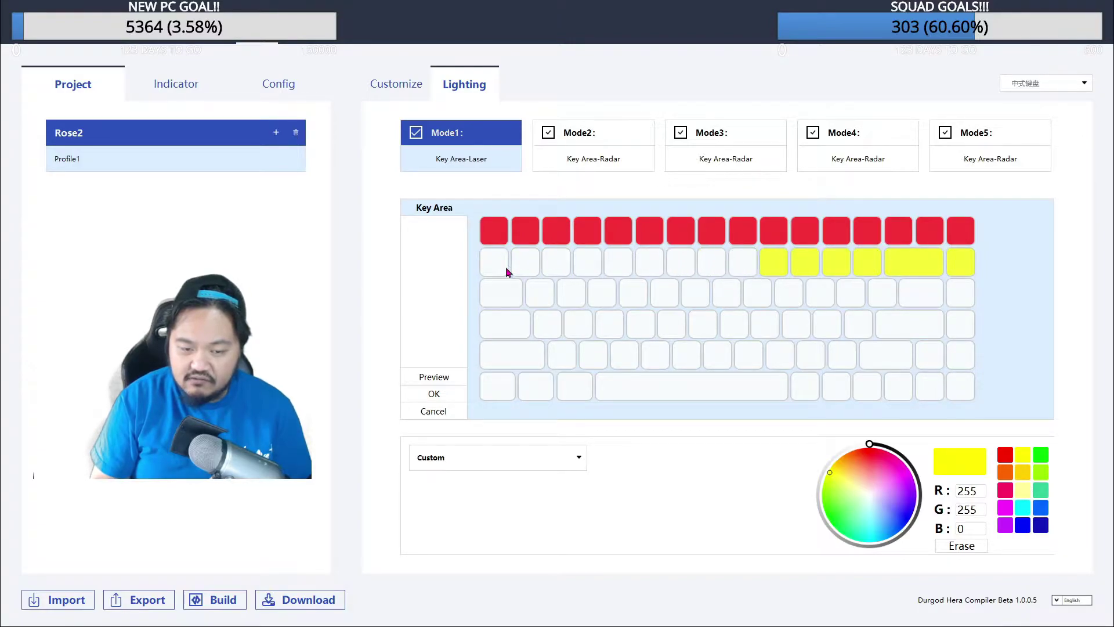
pyautogui.moveTo(475, 258); pyautogui.dragTo(746, 267)
pyautogui.click(1023, 525)
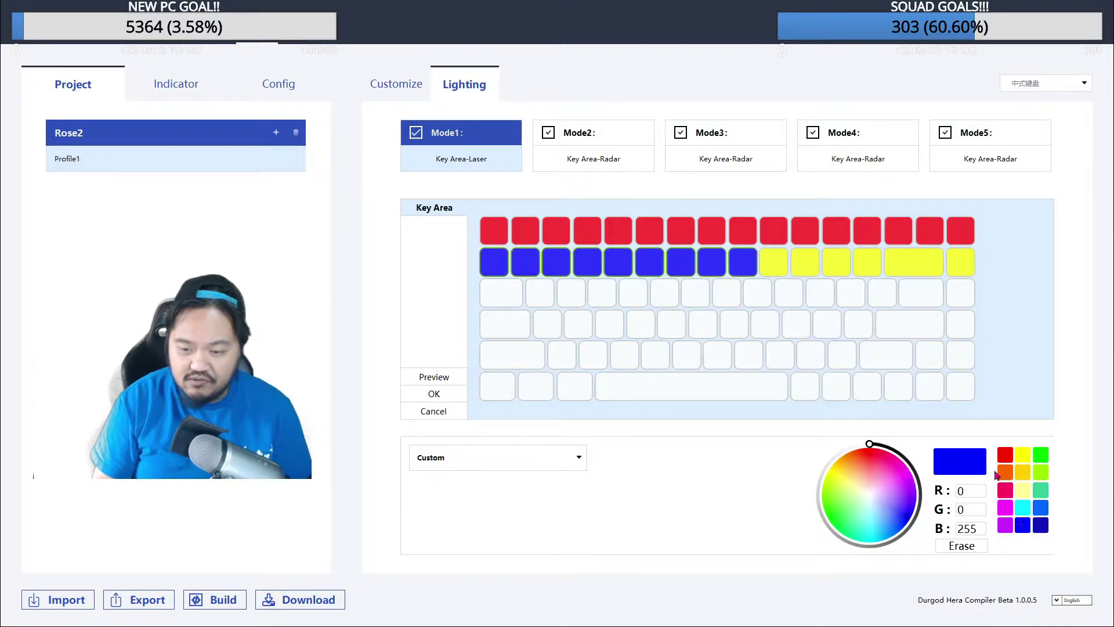
pyautogui.moveTo(981, 290); pyautogui.dragTo(471, 295)
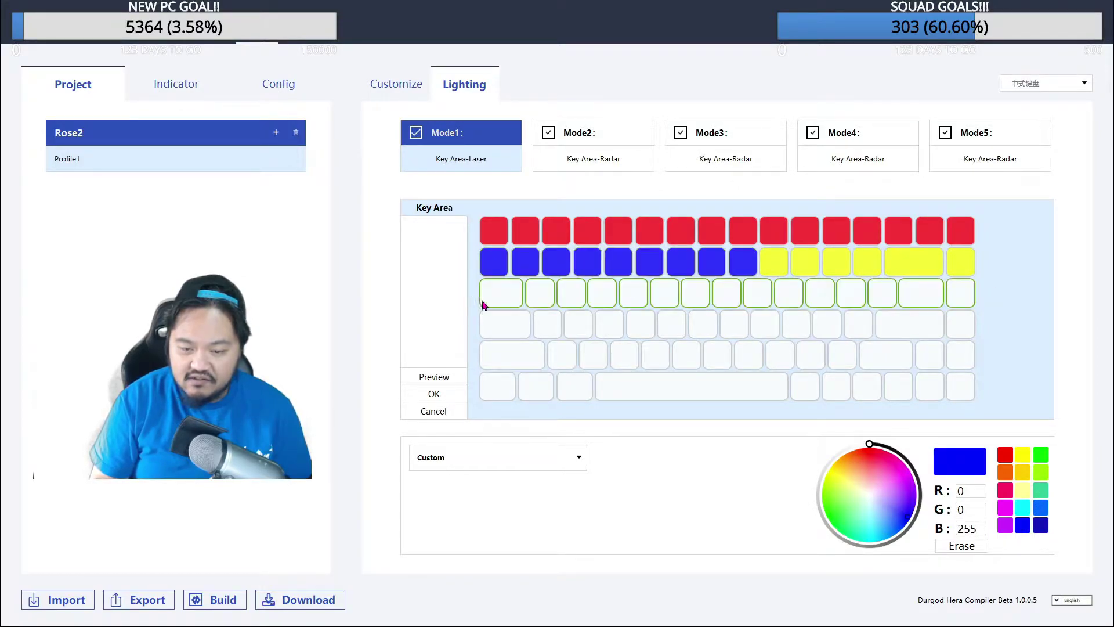
pyautogui.click(870, 493)
# Colour the fourth row blue, the fifth row bright yellow and the bottom row red.
pyautogui.scroll(-5, 871, 498)
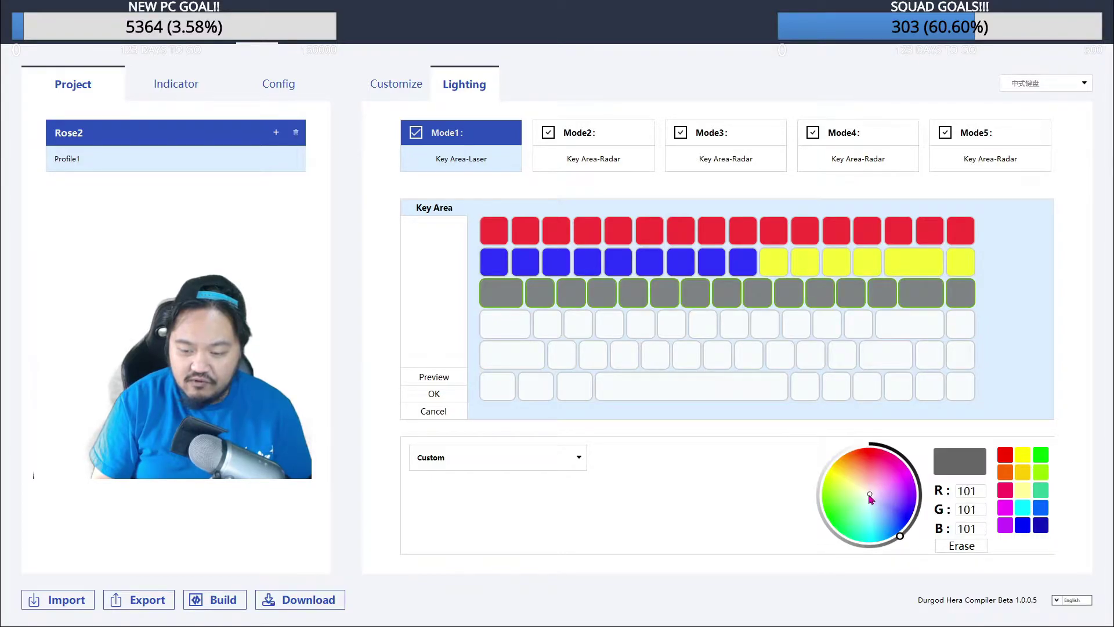
pyautogui.scroll(5, 871, 497)
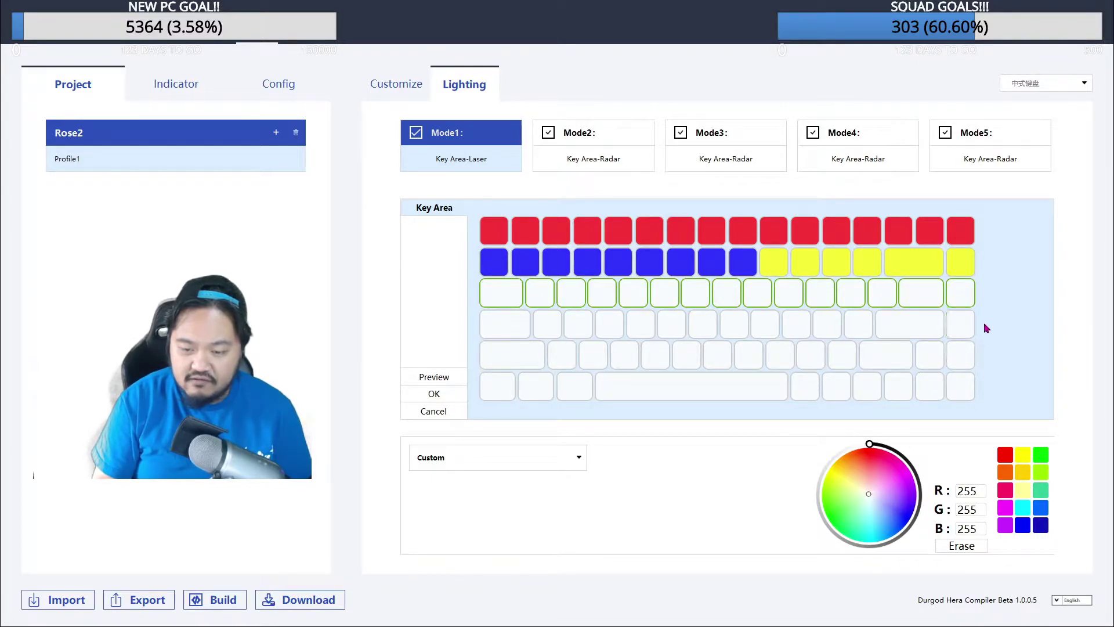
pyautogui.moveTo(986, 327); pyautogui.dragTo(468, 330)
pyautogui.click(1040, 507)
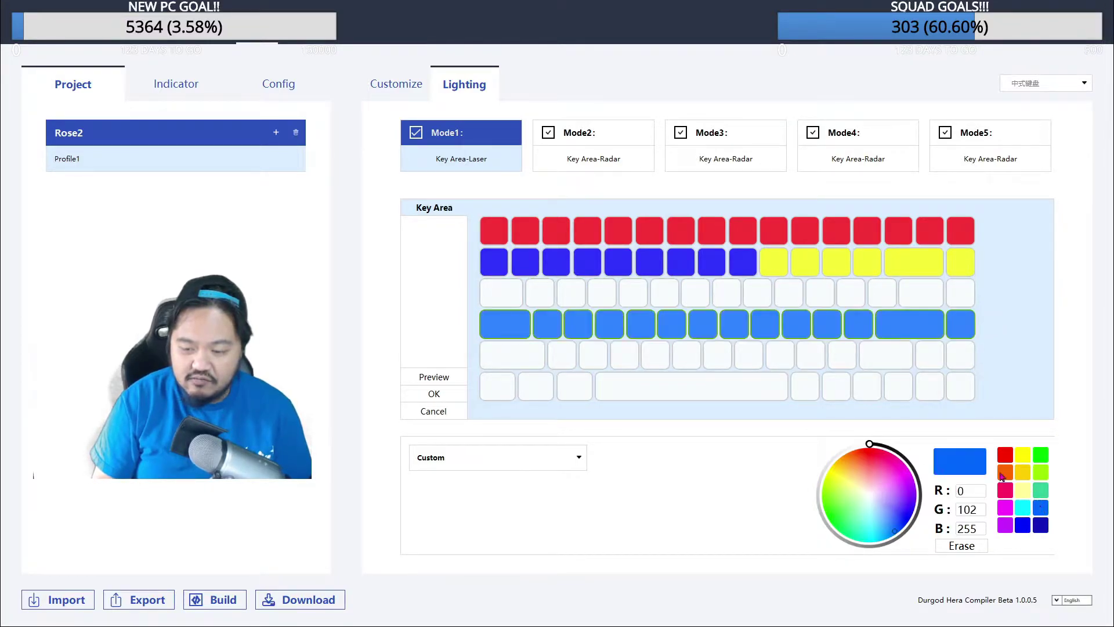
pyautogui.moveTo(987, 352); pyautogui.dragTo(476, 364)
pyautogui.click(1022, 490)
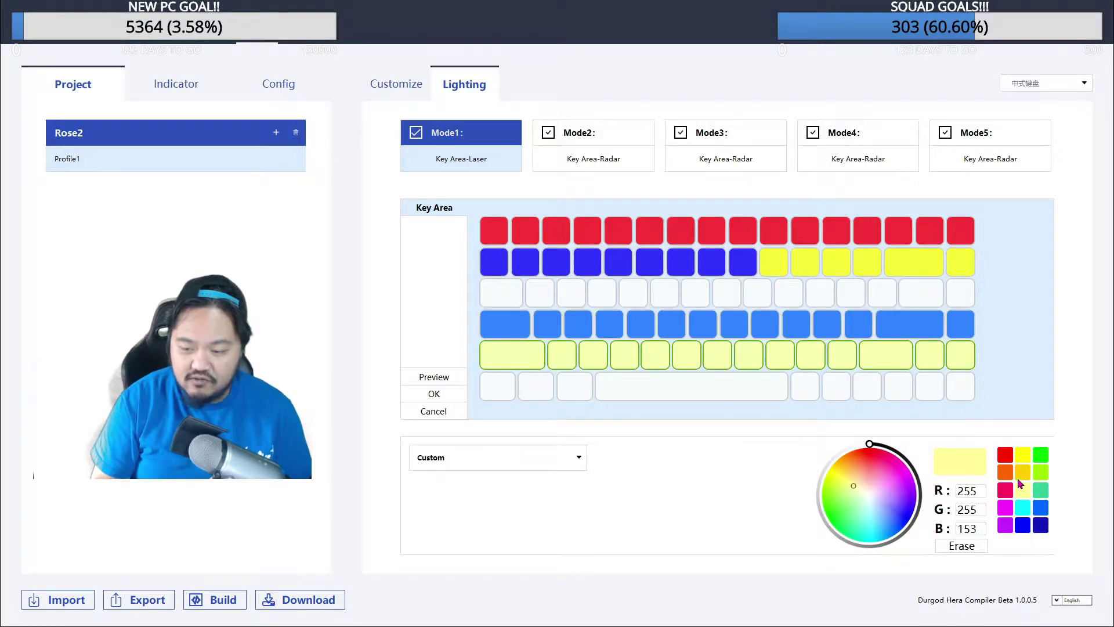
pyautogui.click(1023, 471)
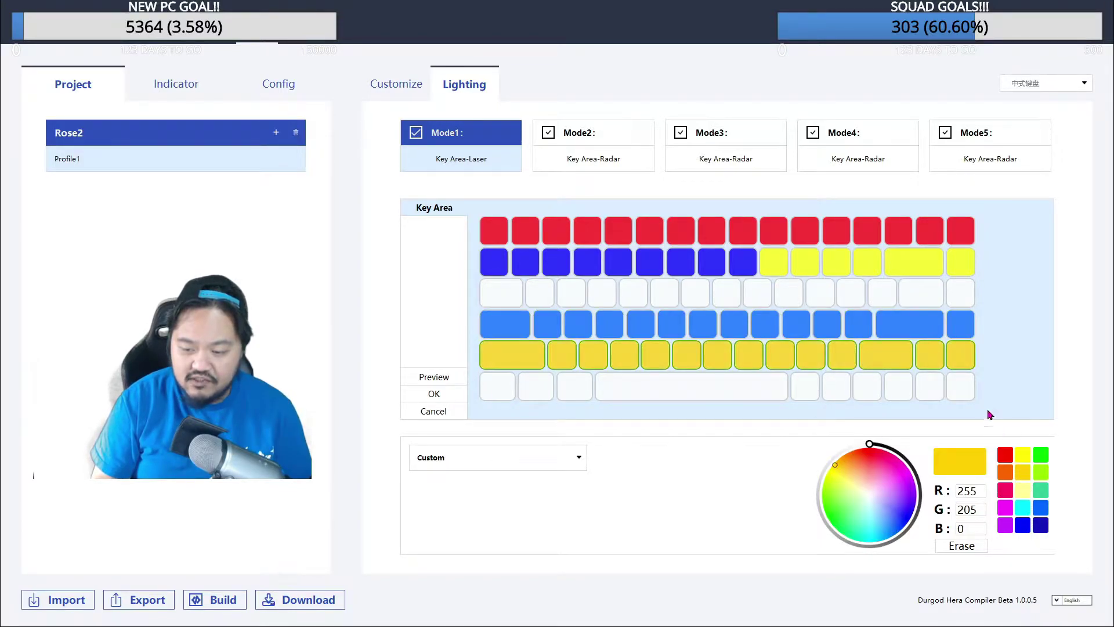
pyautogui.click(1027, 459)
pyautogui.moveTo(987, 386); pyautogui.dragTo(471, 393)
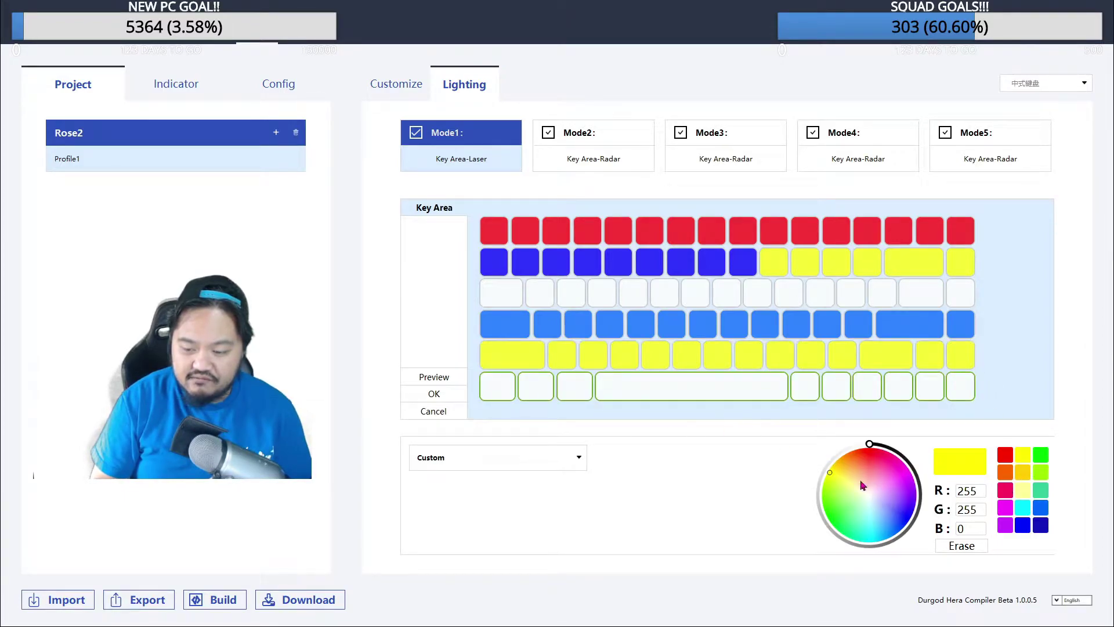
pyautogui.click(1005, 458)
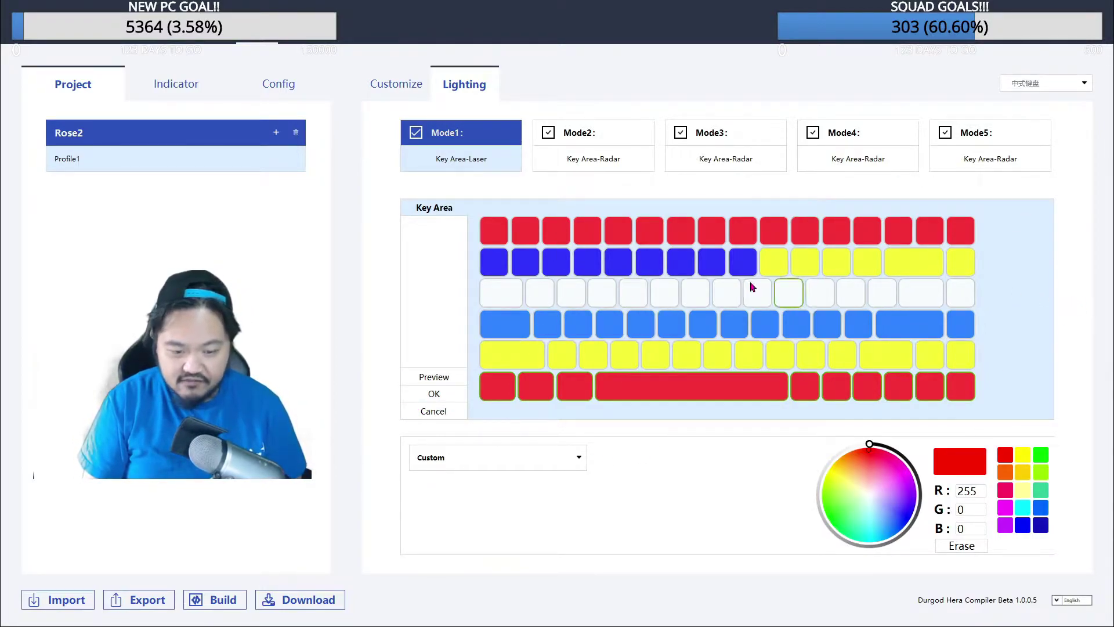
# Preview the row colours and apply them to Mode1 as Key Area-Custom lighting.
pyautogui.click(426, 379)
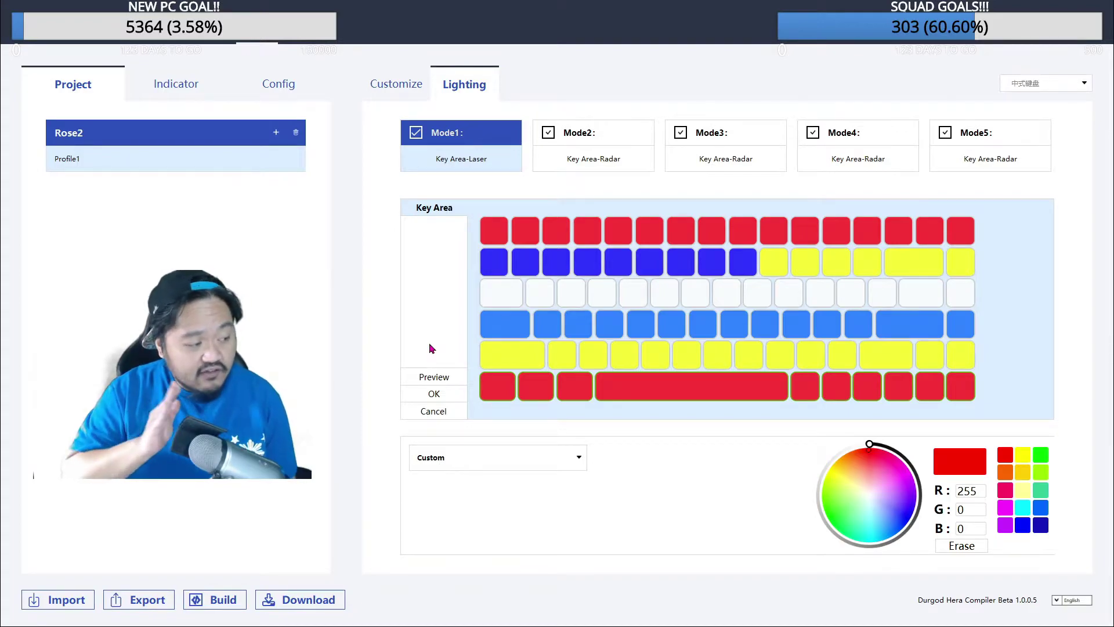
pyautogui.click(422, 391)
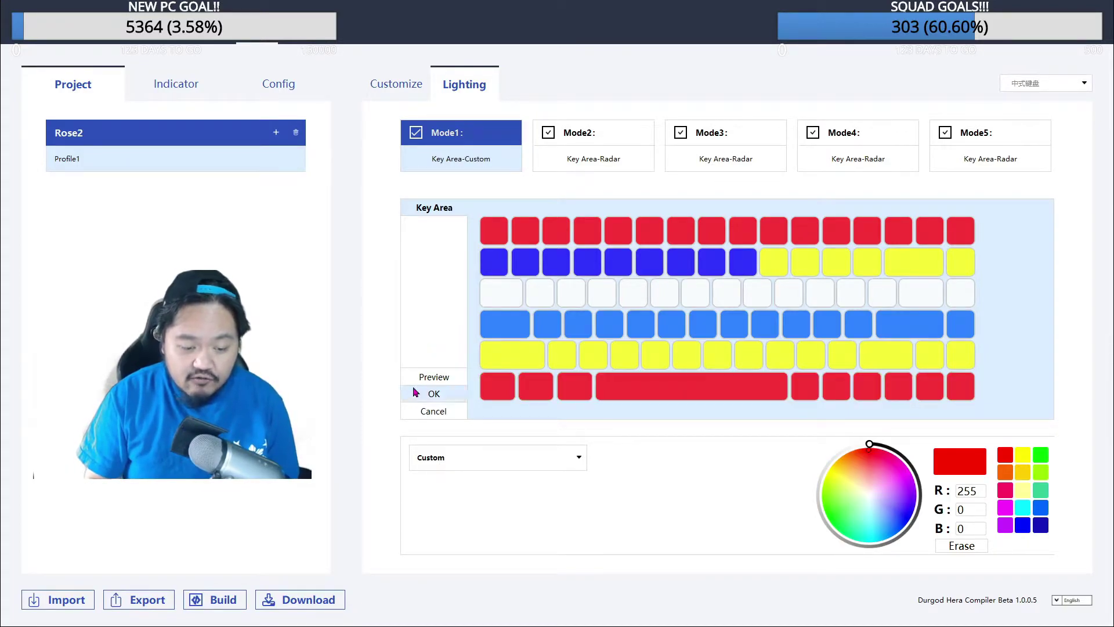
# Download the Rose2 project to the keyboard until it reports 100% Update success.
pyautogui.click(310, 599)
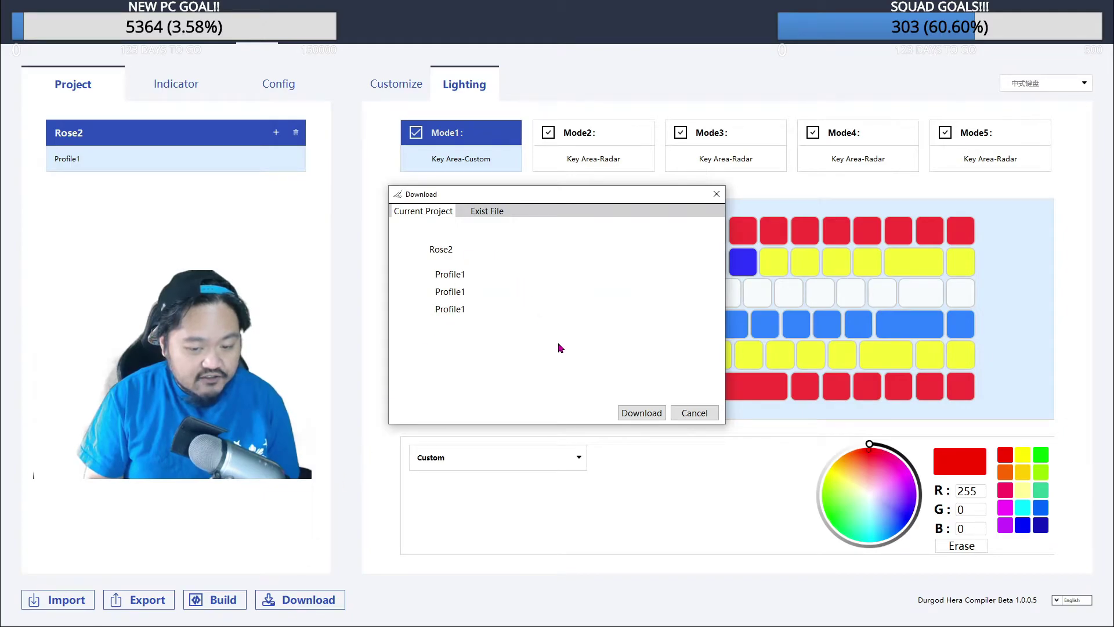
pyautogui.click(717, 194)
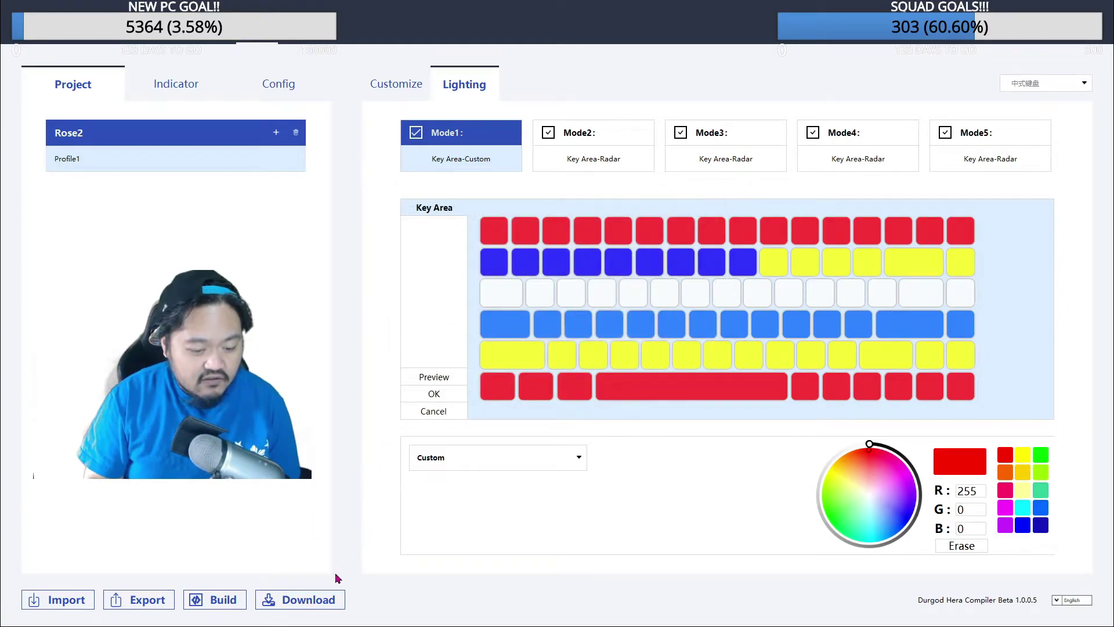
pyautogui.click(333, 600)
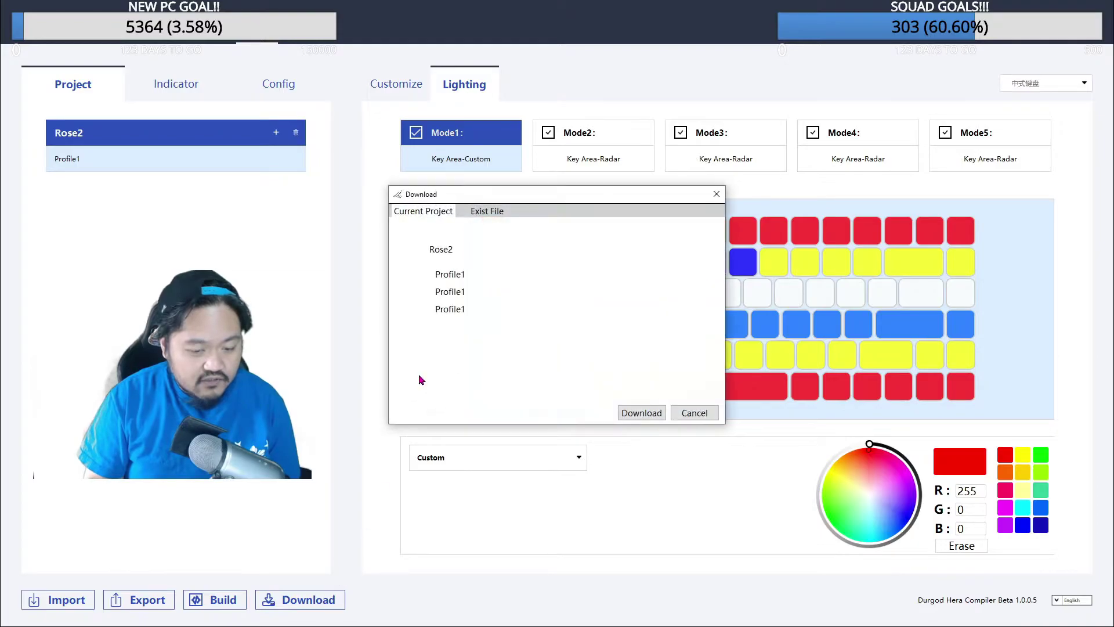
pyautogui.click(642, 417)
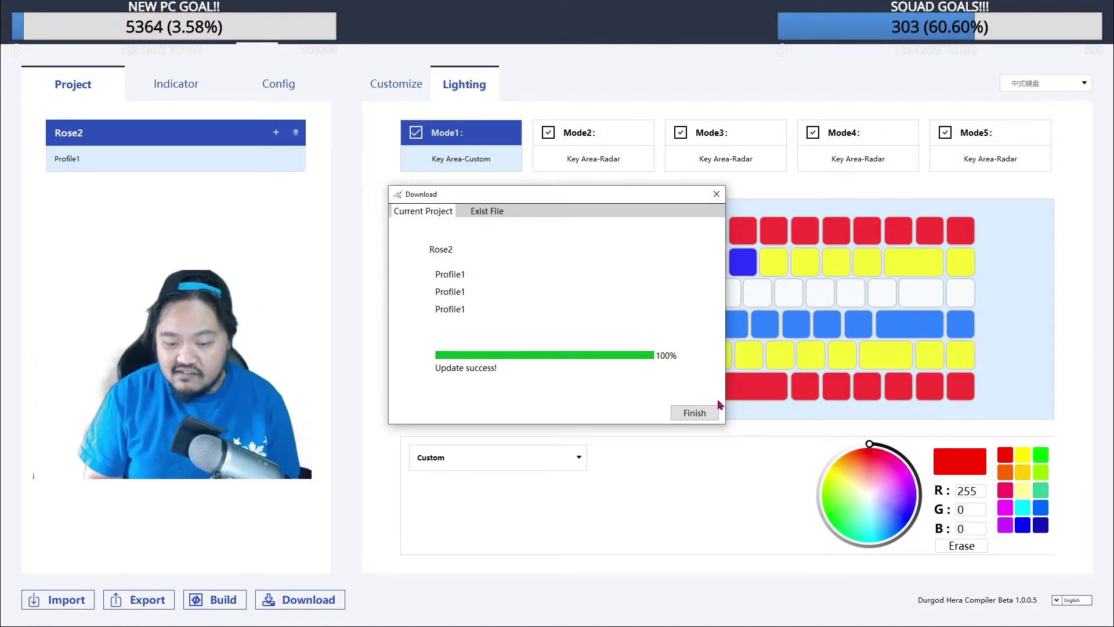
pyautogui.click(694, 412)
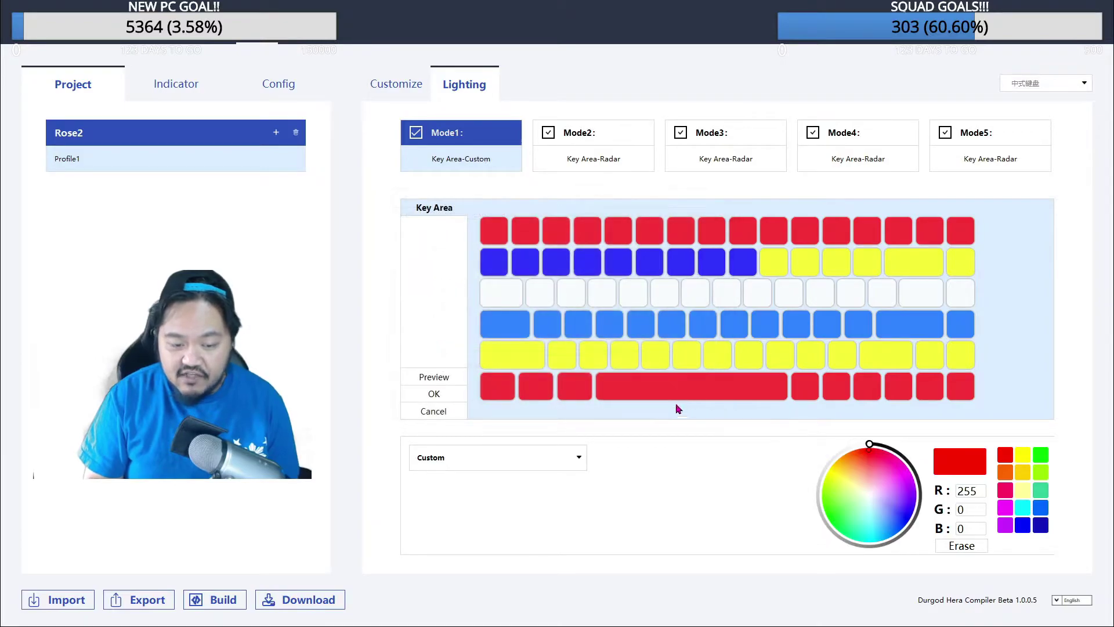
# On the Customize tab, make the bottom-row key right of the spacebar an Fn1 key.
pyautogui.click(408, 81)
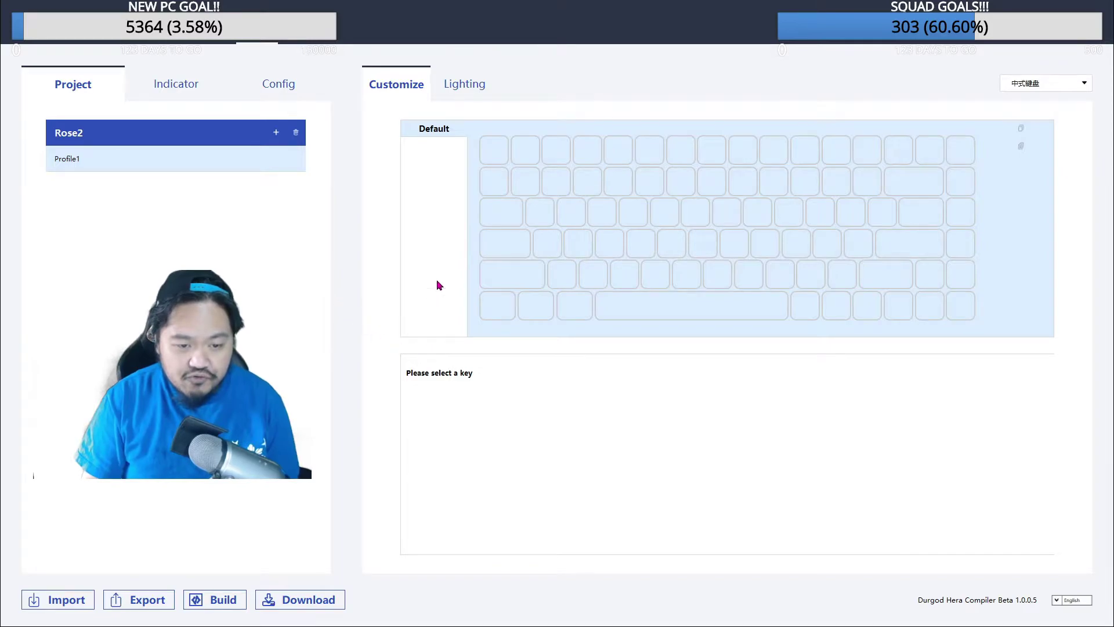
pyautogui.click(502, 155)
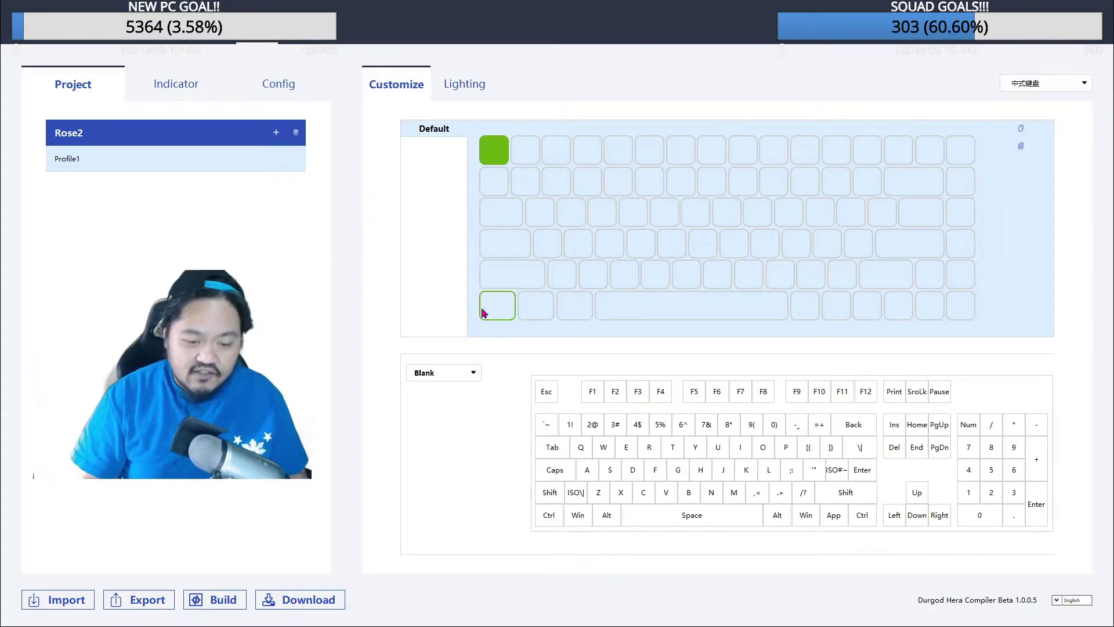
pyautogui.click(824, 310)
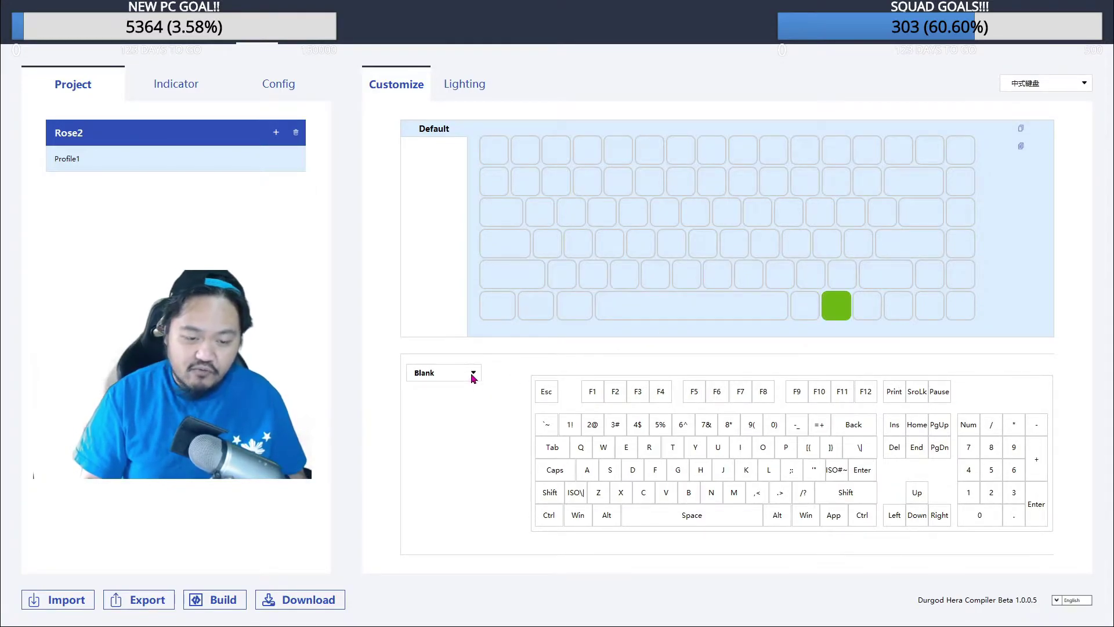
pyautogui.click(473, 374)
pyautogui.click(473, 376)
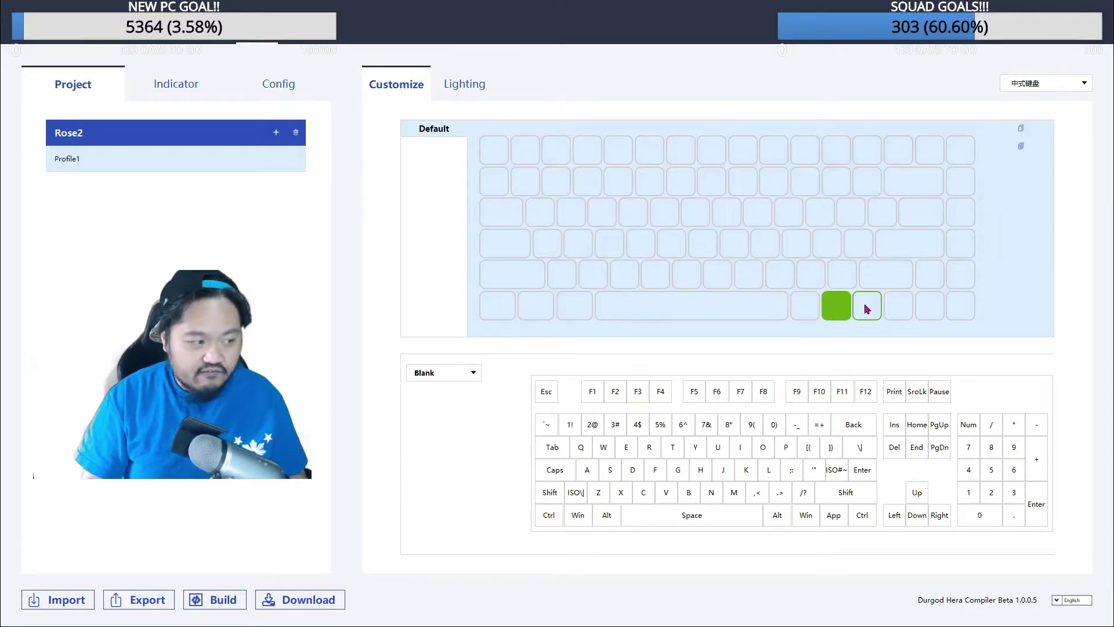
pyautogui.click(837, 310)
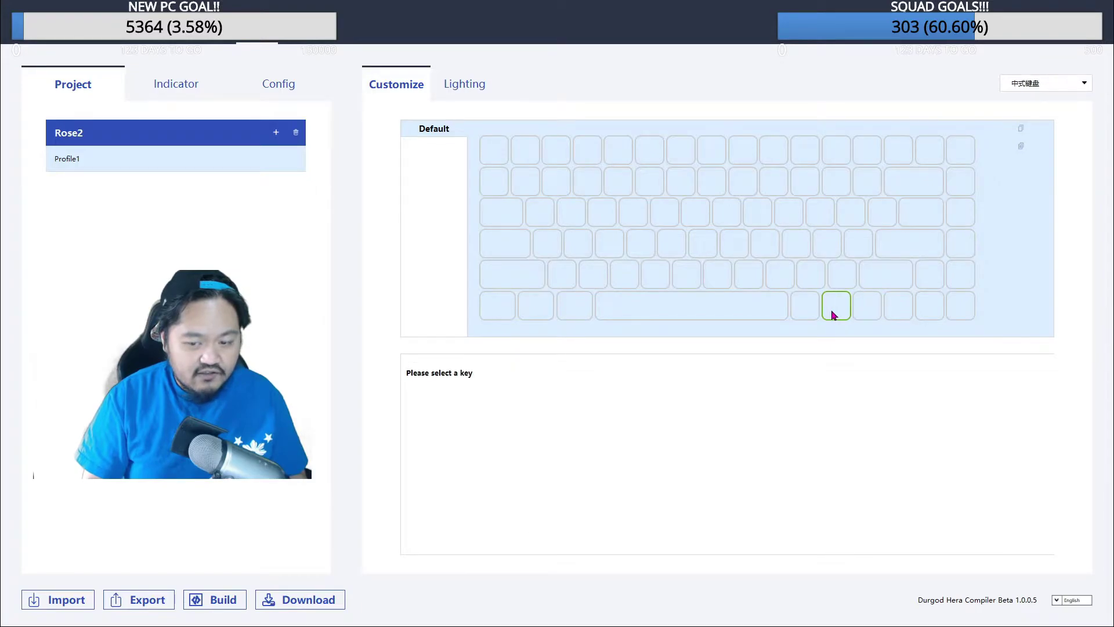
pyautogui.click(839, 311)
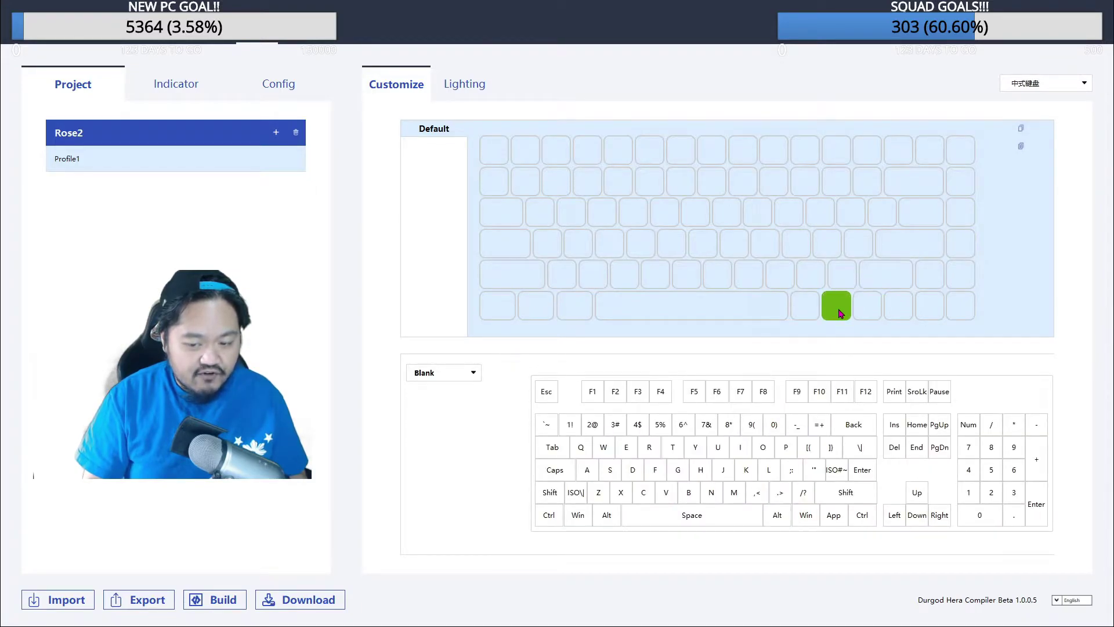
pyautogui.click(863, 311)
pyautogui.click(836, 308)
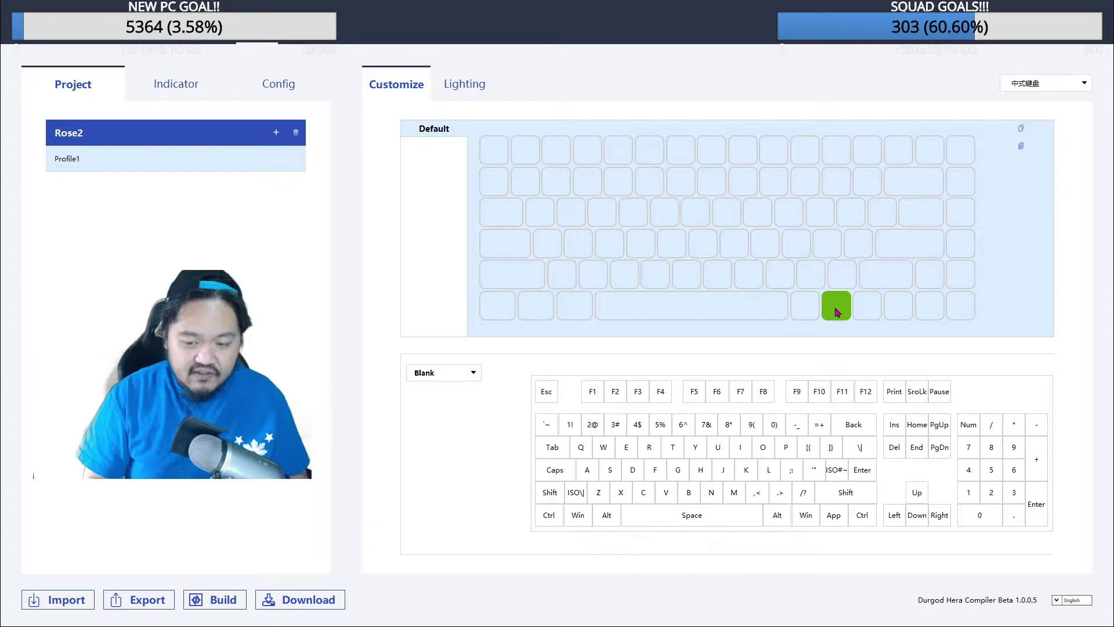
pyautogui.click(473, 372)
pyautogui.scroll(-2, 443, 424)
pyautogui.click(440, 427)
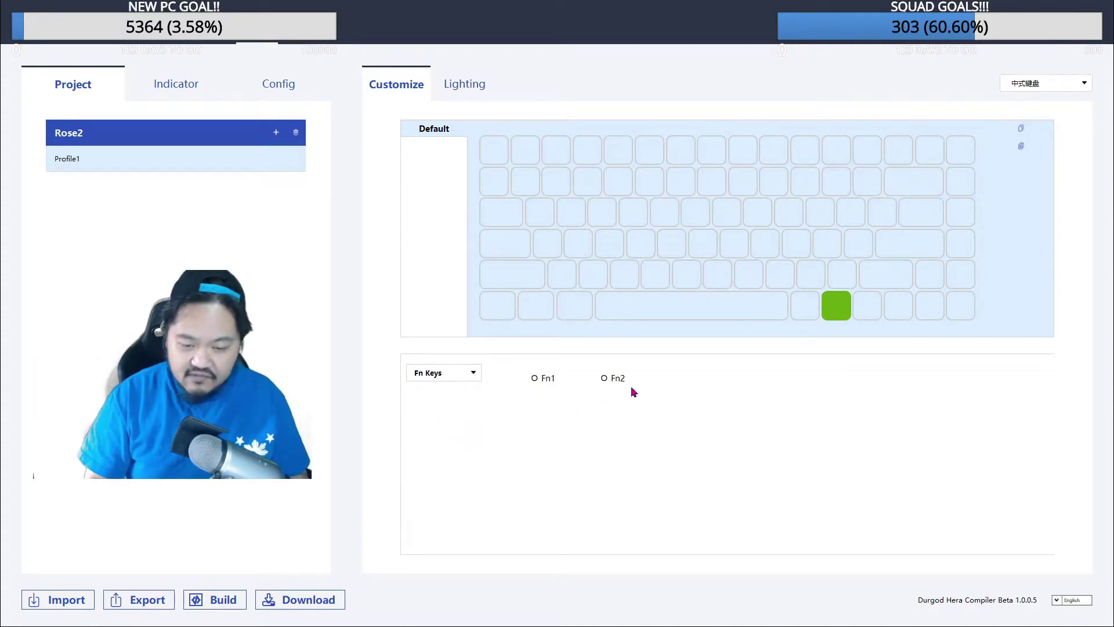
pyautogui.click(534, 379)
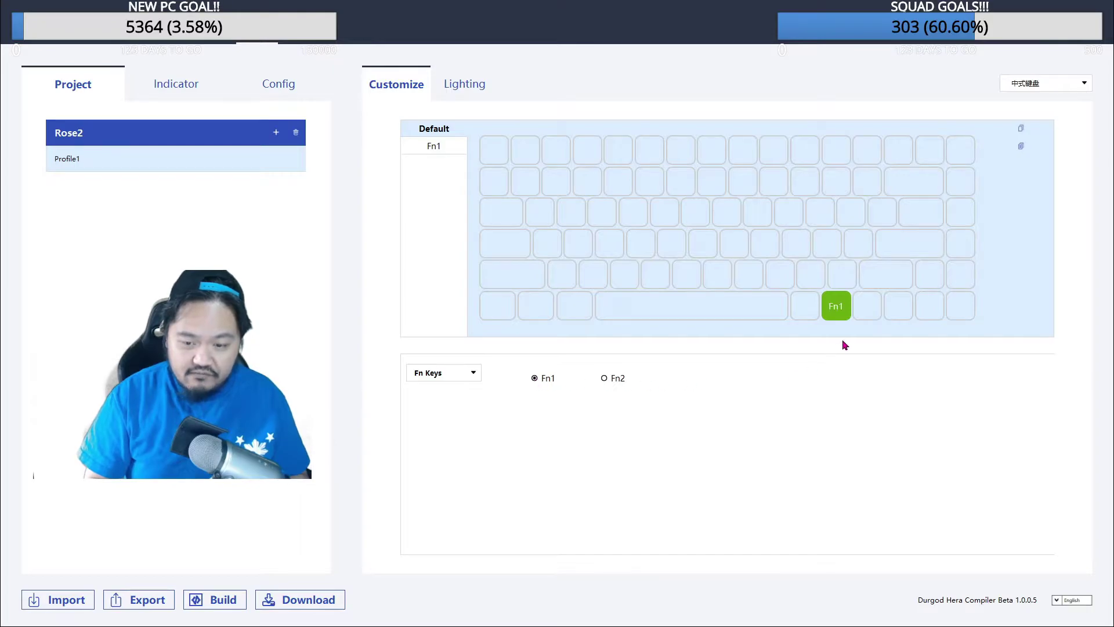
# Make the next key to the right Fn2, adding the Fn2 and Fn1+Fn2 layers.
pyautogui.click(867, 305)
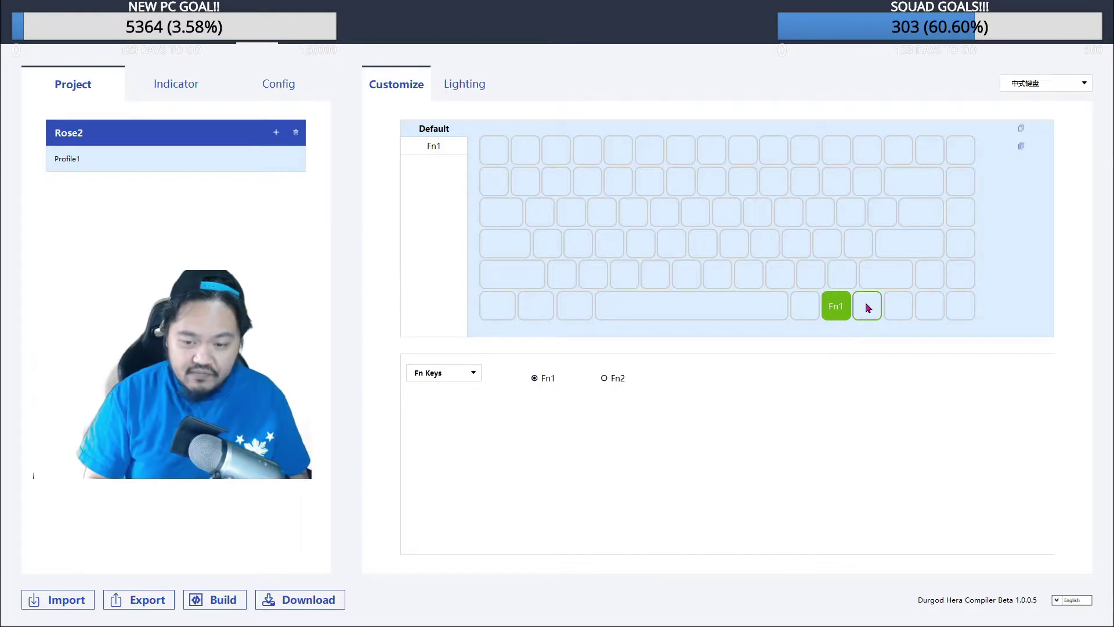
pyautogui.click(437, 372)
pyautogui.scroll(-3, 444, 436)
pyautogui.click(429, 425)
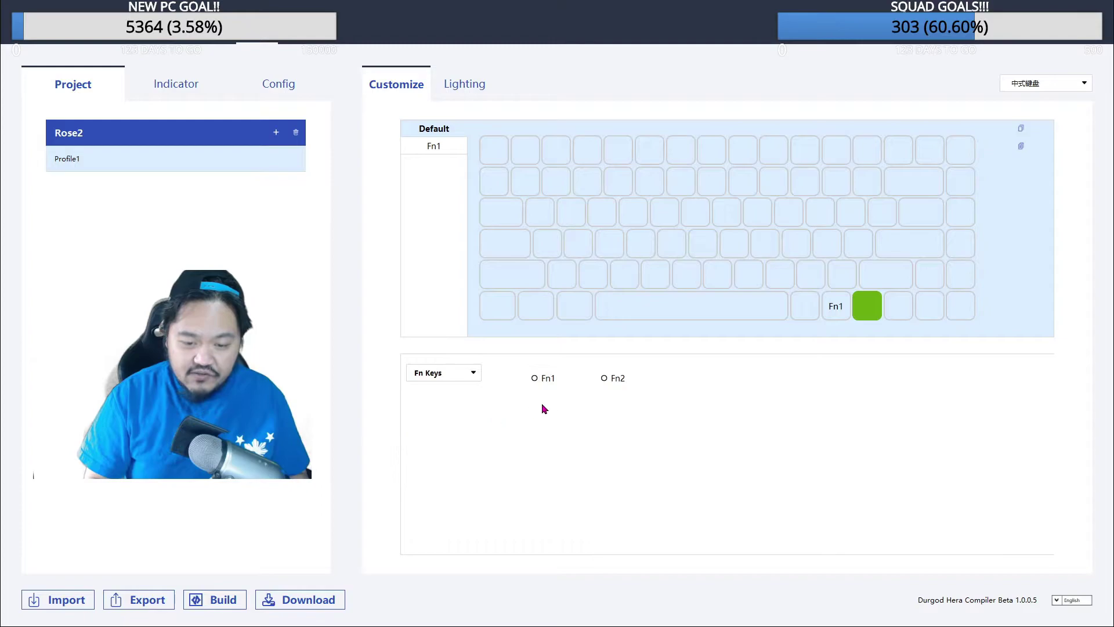
pyautogui.click(605, 379)
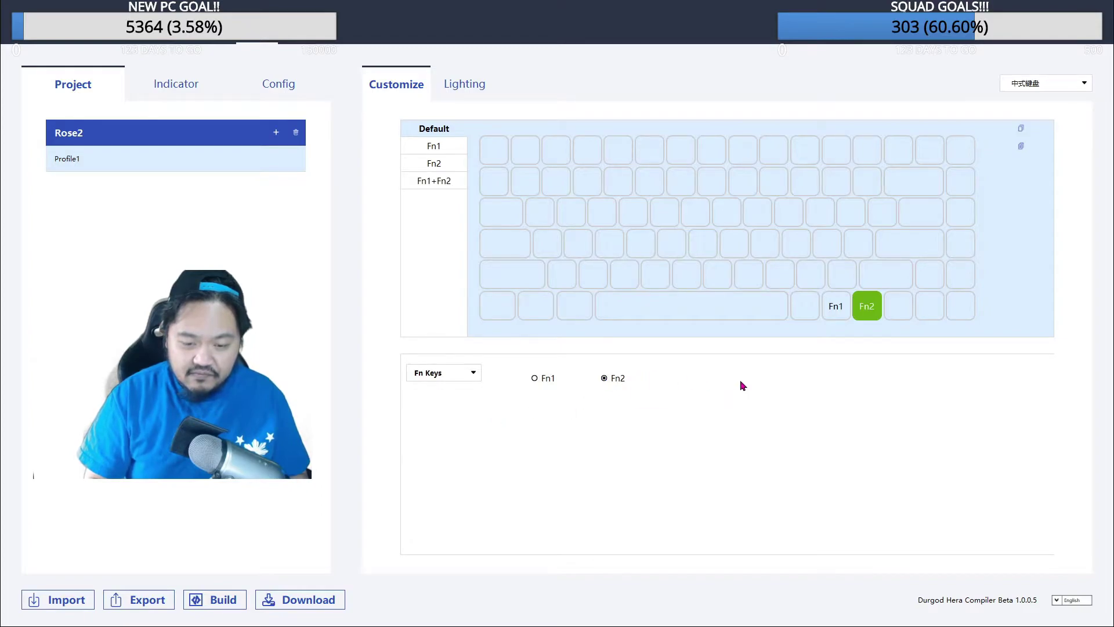
# On the Fn1 layer, map three adjacent home-row keys to Mute, Volume Up and another multimedia volume function.
pyautogui.click(434, 146)
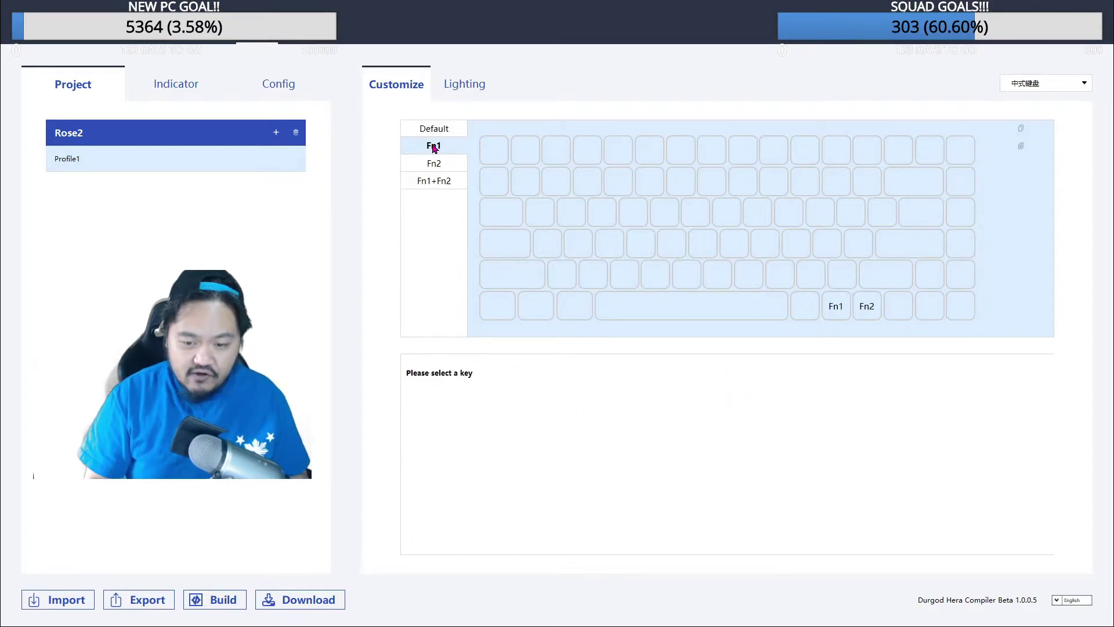
pyautogui.click(633, 246)
pyautogui.click(472, 373)
pyautogui.click(438, 461)
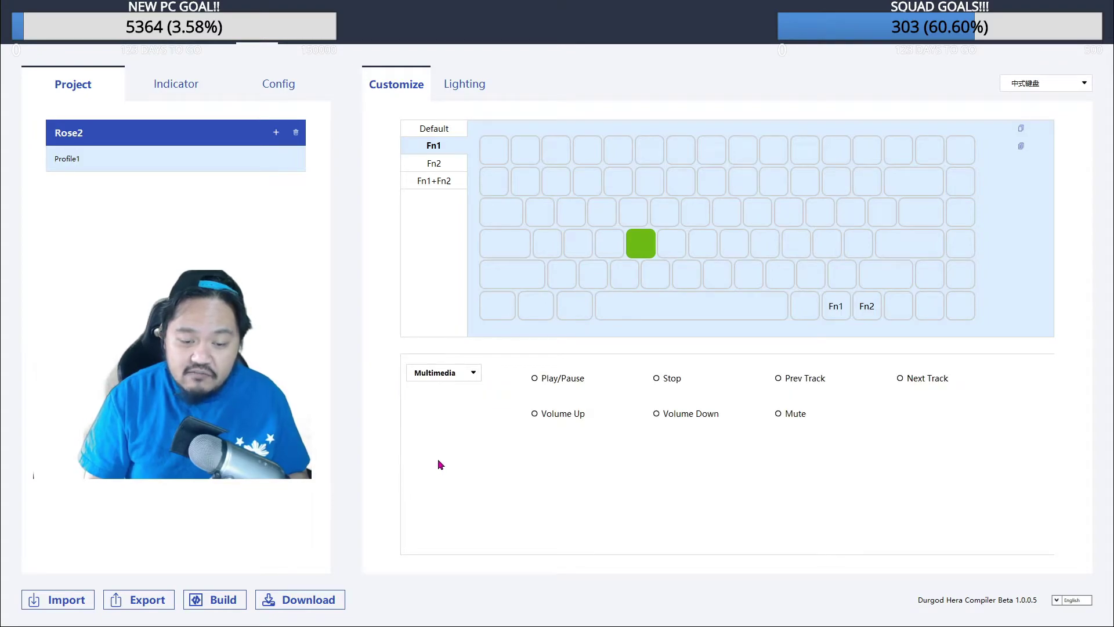
pyautogui.click(779, 413)
pyautogui.click(679, 244)
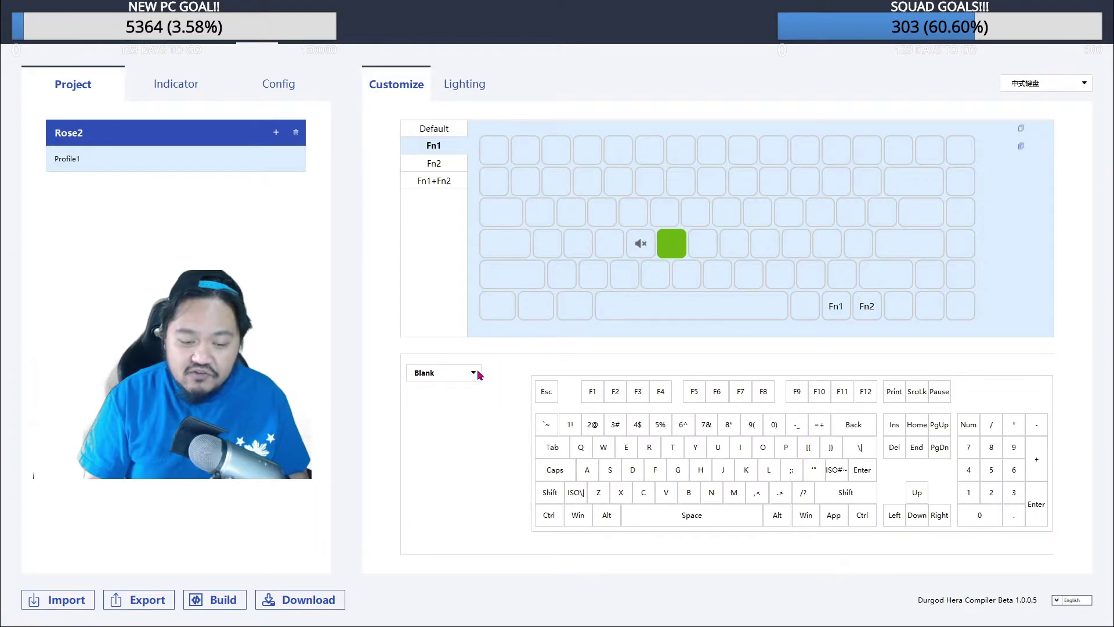
pyautogui.click(474, 373)
pyautogui.click(439, 458)
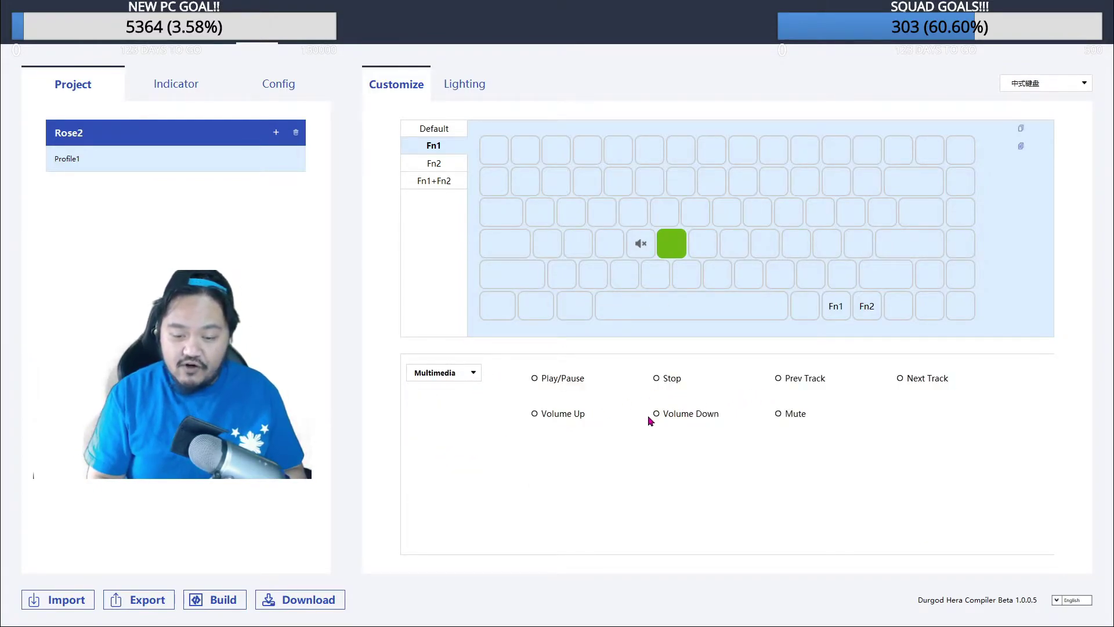
pyautogui.click(535, 413)
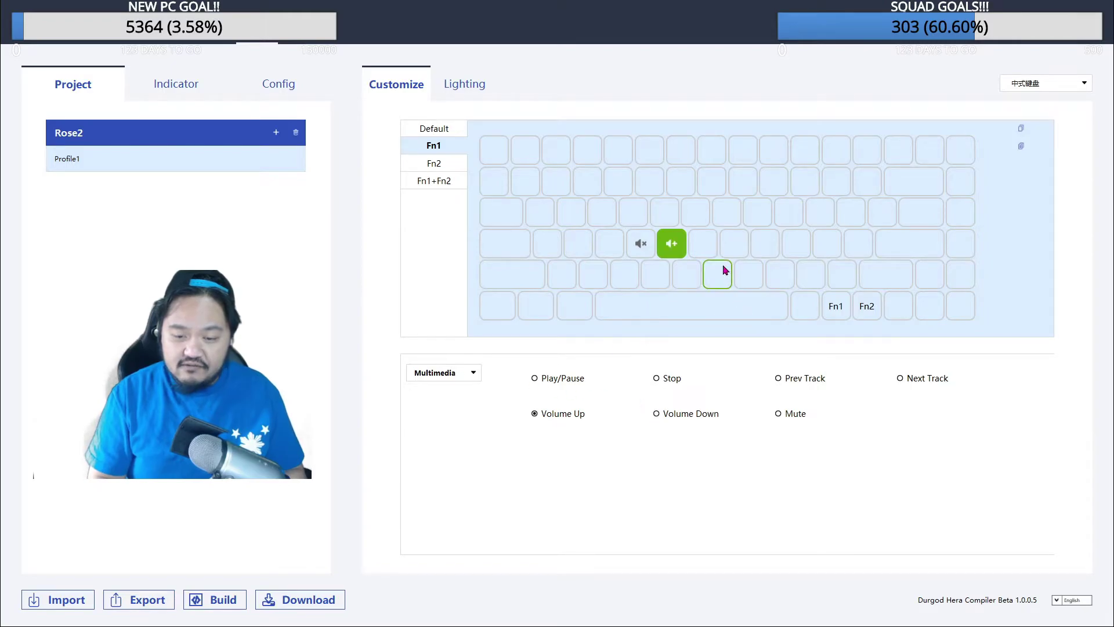
pyautogui.click(703, 247)
pyautogui.click(475, 374)
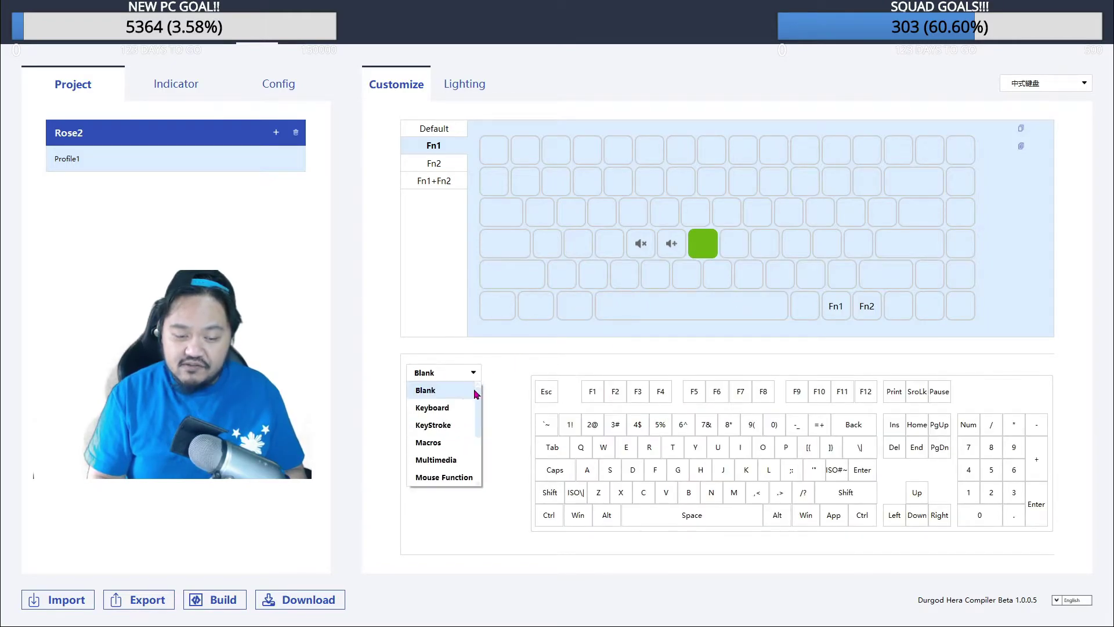
pyautogui.click(450, 460)
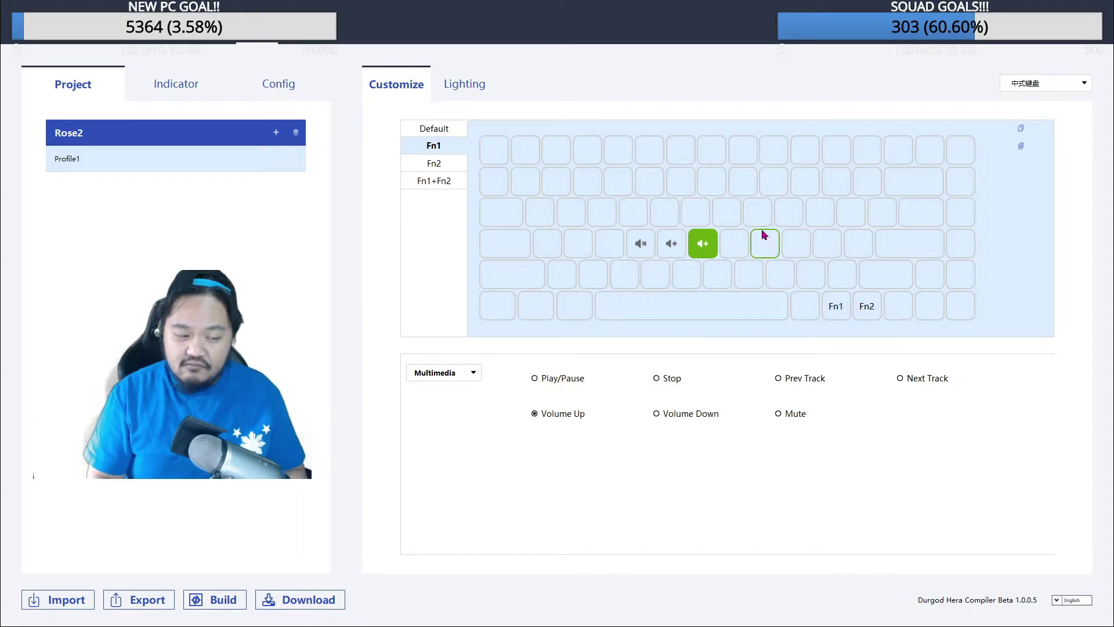
# On Fn1, set four adjacent row-5 keys to Play/Pause, Stop, Prev Track and Next Track.
pyautogui.click(685, 278)
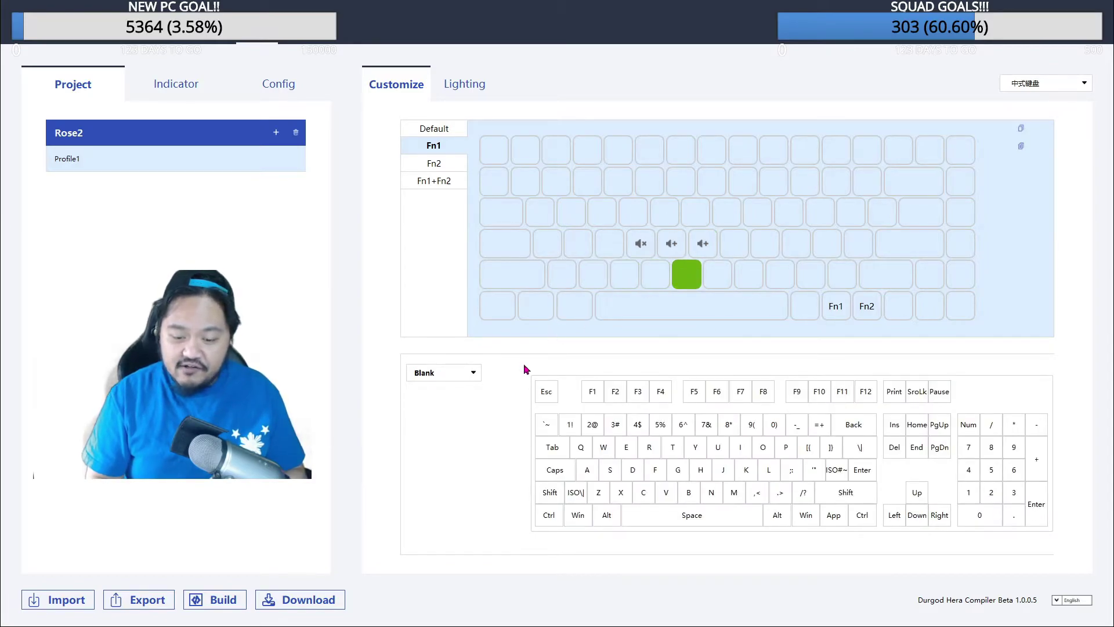
pyautogui.click(471, 374)
pyautogui.click(449, 459)
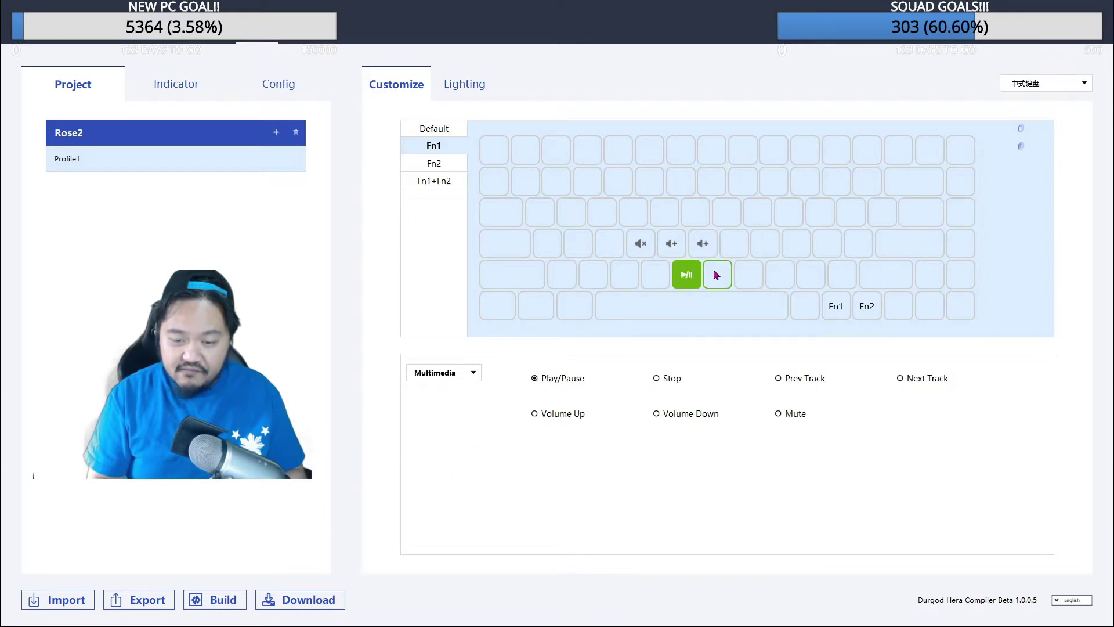
pyautogui.click(715, 275)
pyautogui.click(472, 372)
pyautogui.click(446, 458)
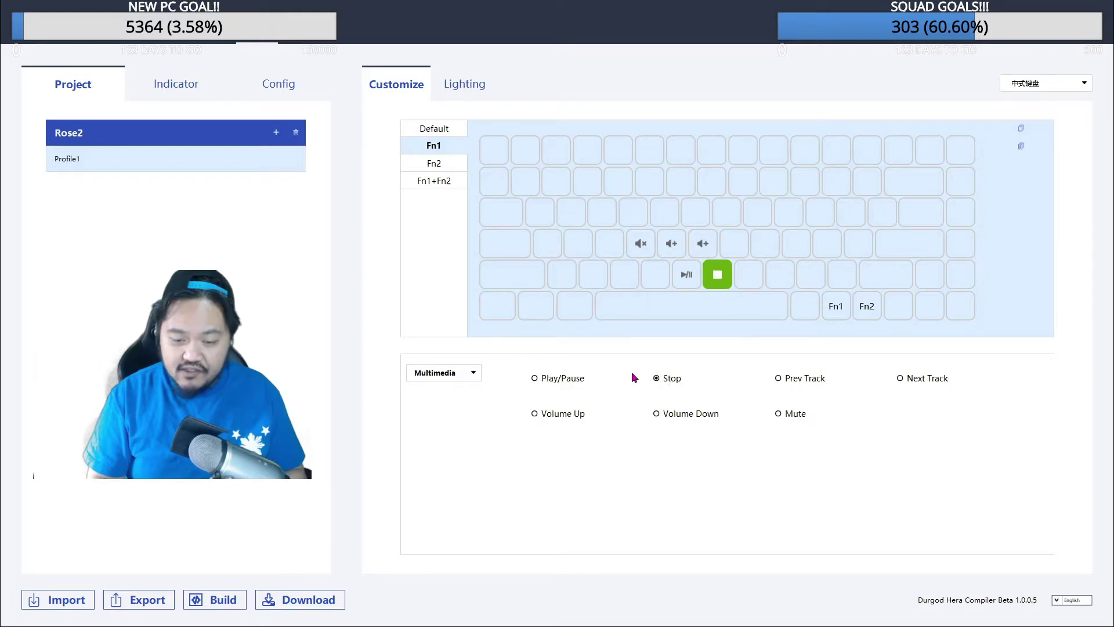
pyautogui.click(748, 272)
pyautogui.click(472, 373)
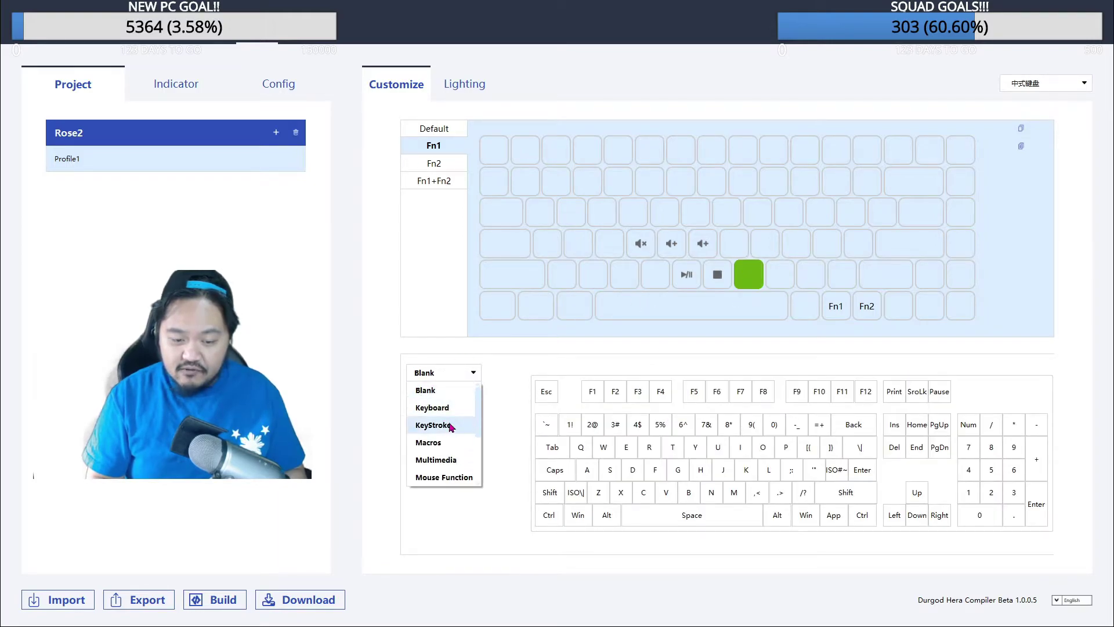
pyautogui.click(440, 459)
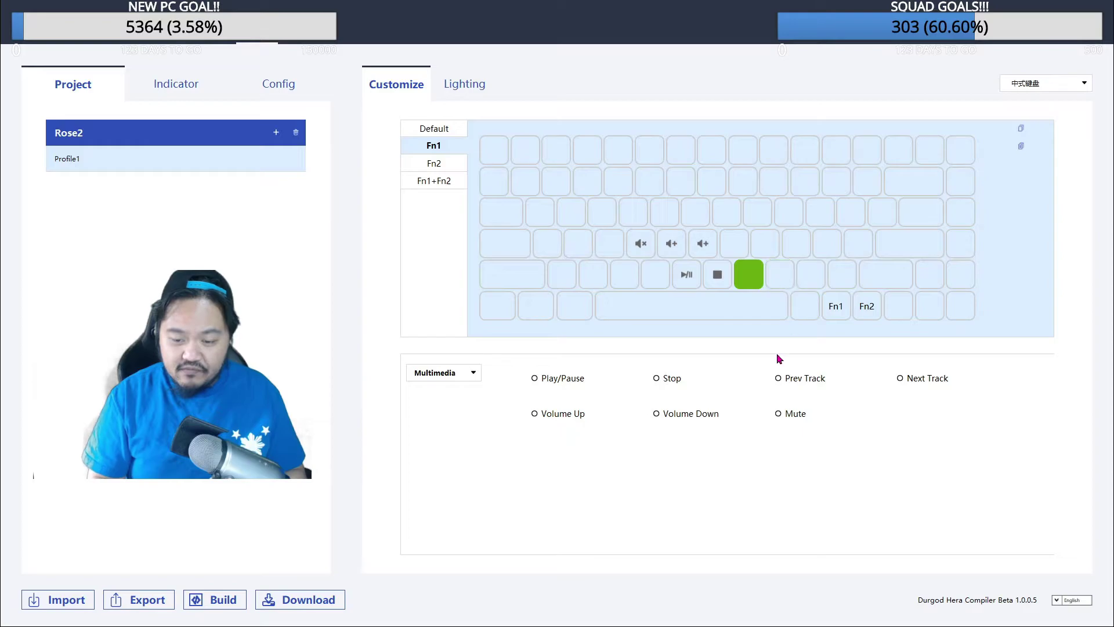
pyautogui.click(778, 378)
pyautogui.click(780, 274)
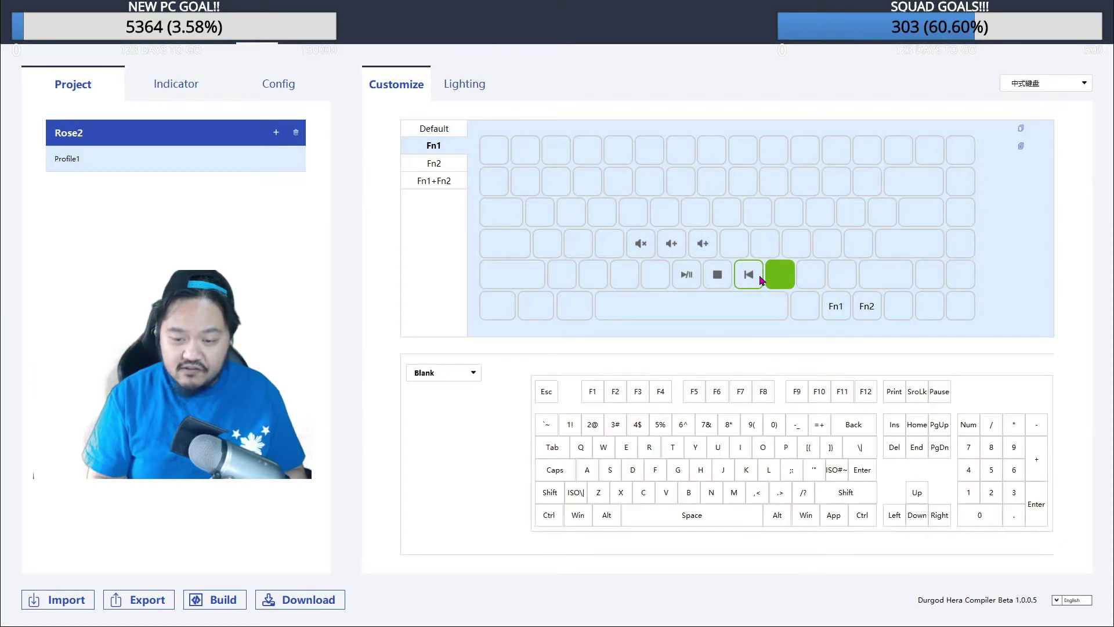
pyautogui.click(467, 372)
pyautogui.click(436, 459)
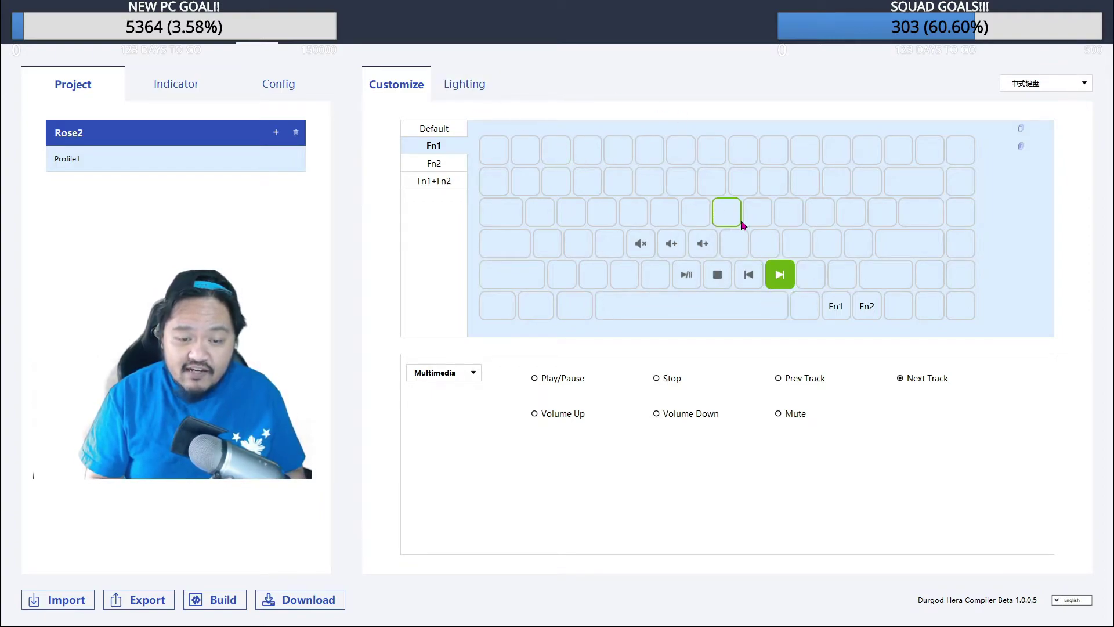
# On Fn1, give the key right of Fn2 and two keys above it lighting-control functions, including brightness.
pyautogui.click(895, 314)
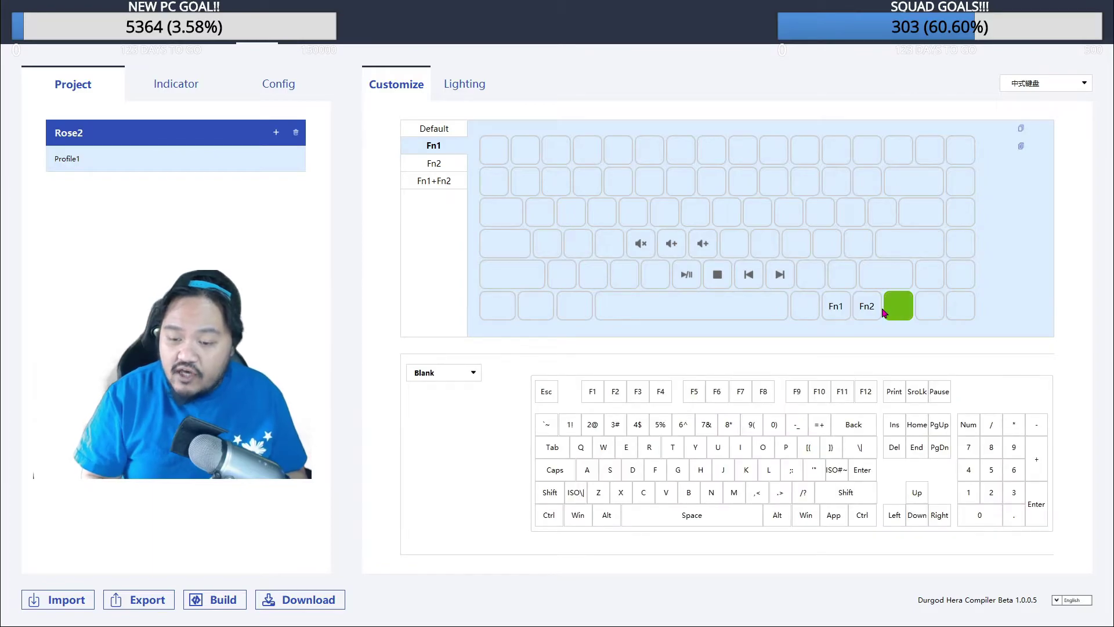
pyautogui.click(453, 373)
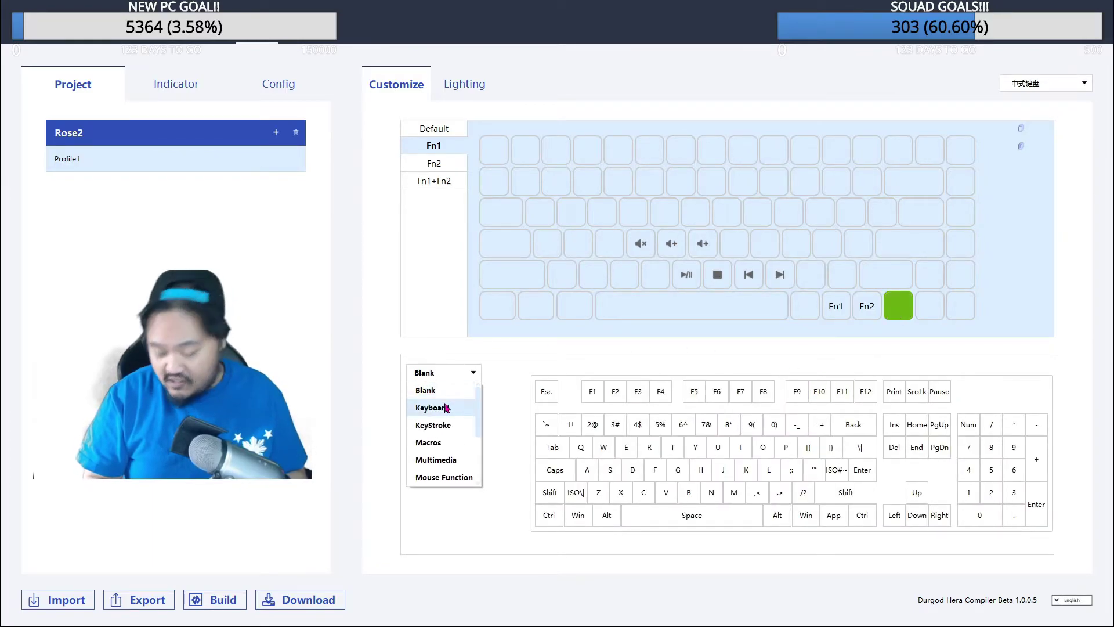
pyautogui.scroll(-1, 448, 411)
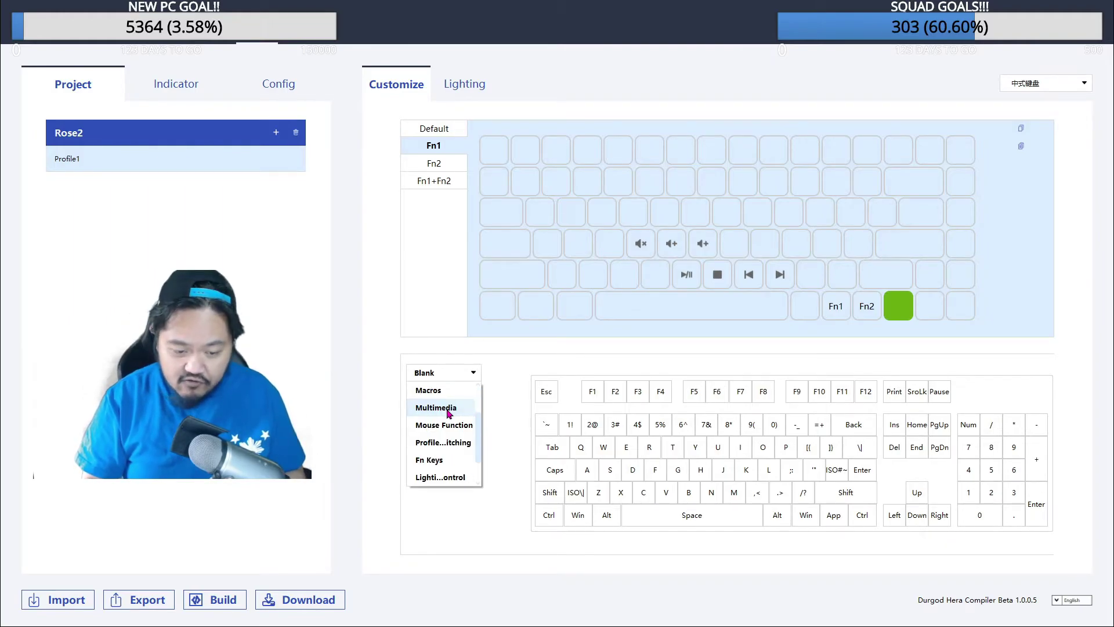
pyautogui.click(442, 477)
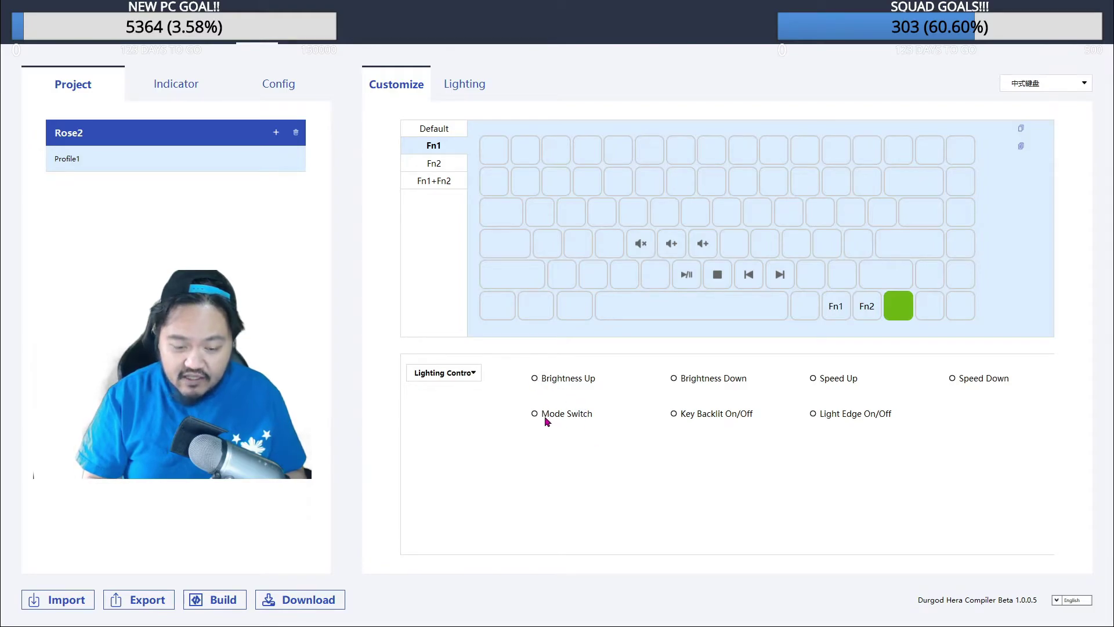
pyautogui.click(929, 273)
pyautogui.click(473, 372)
pyautogui.scroll(-1, 441, 442)
pyautogui.scroll(-2, 441, 442)
pyautogui.click(441, 441)
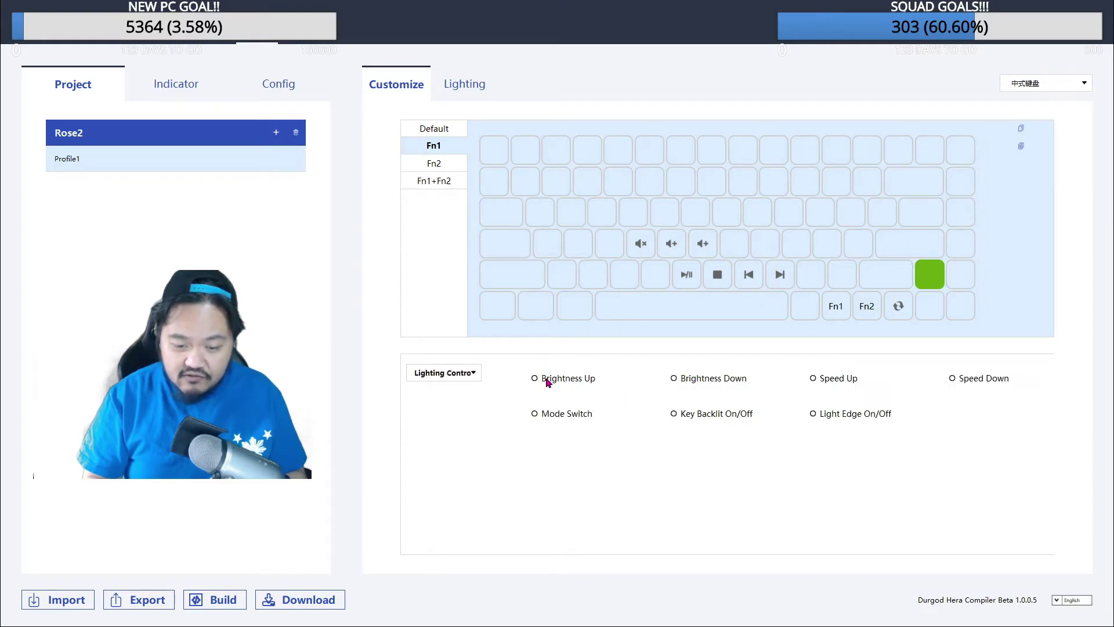
pyautogui.click(926, 297)
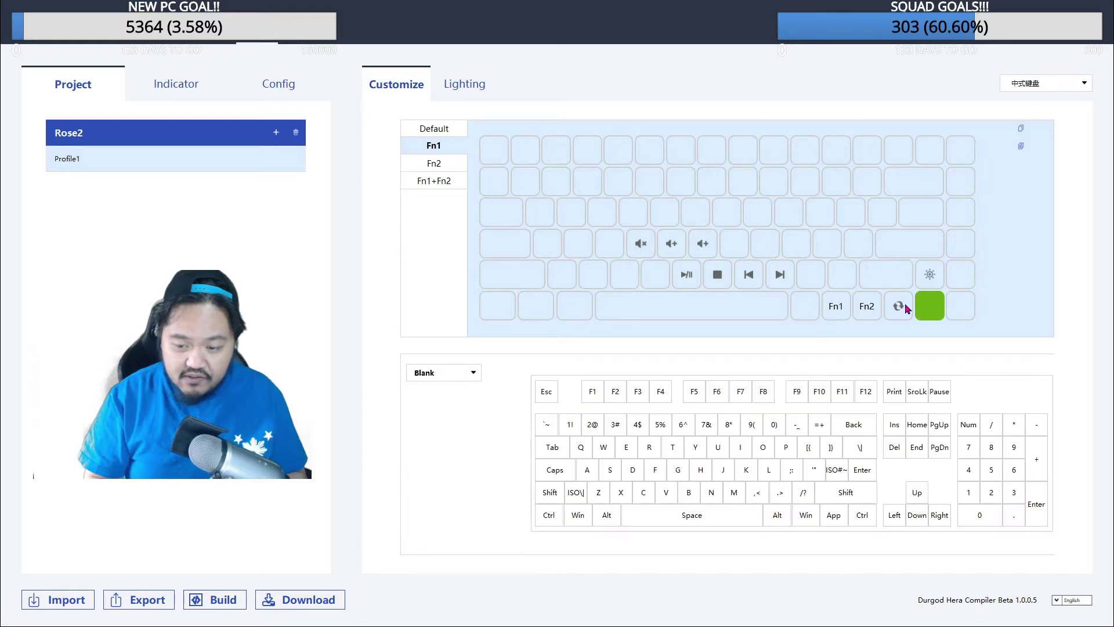
pyautogui.click(454, 373)
pyautogui.scroll(-2, 447, 423)
pyautogui.click(439, 479)
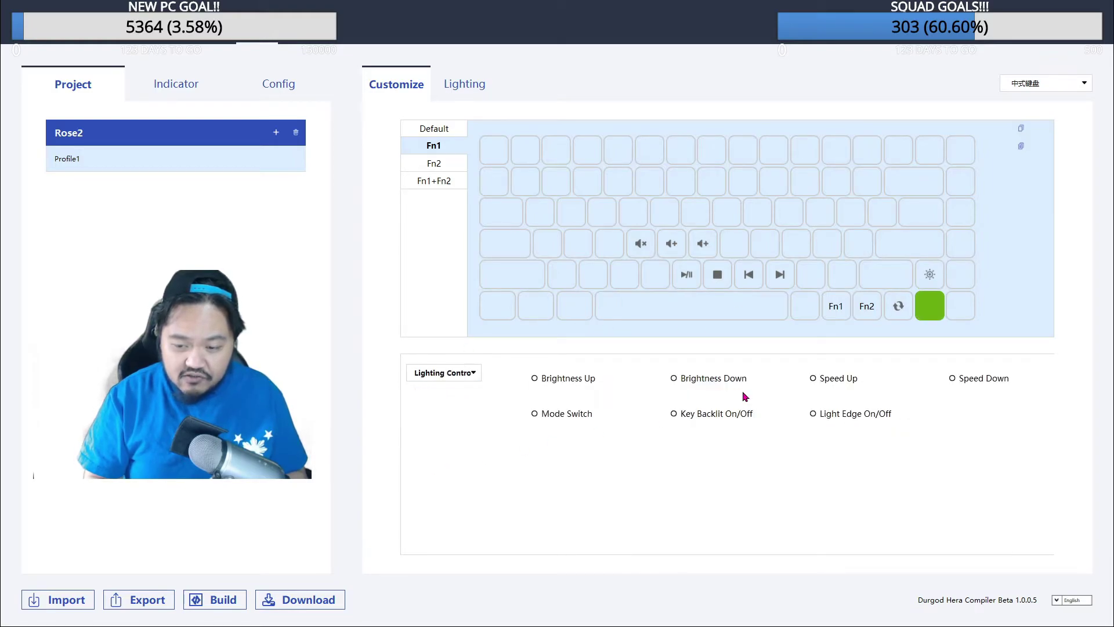
# Assign lighting-control functions such as Mode Switch, Speed Down and Speed Up to the rightmost keys of four rows.
pyautogui.click(954, 310)
pyautogui.click(432, 372)
pyautogui.scroll(-2, 462, 419)
pyautogui.click(440, 477)
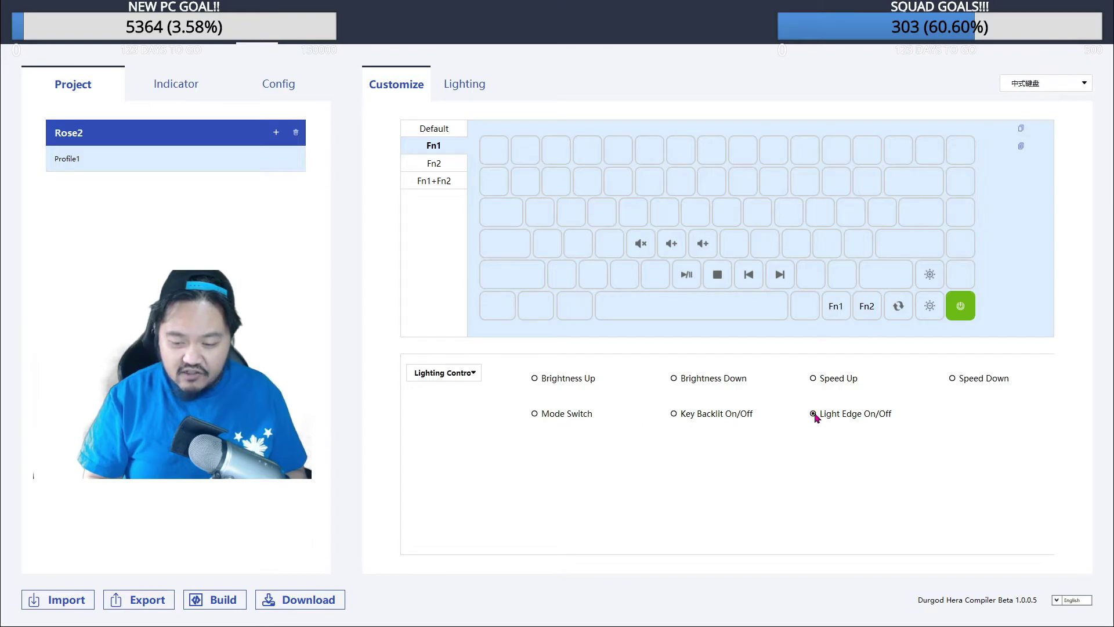
pyautogui.click(958, 274)
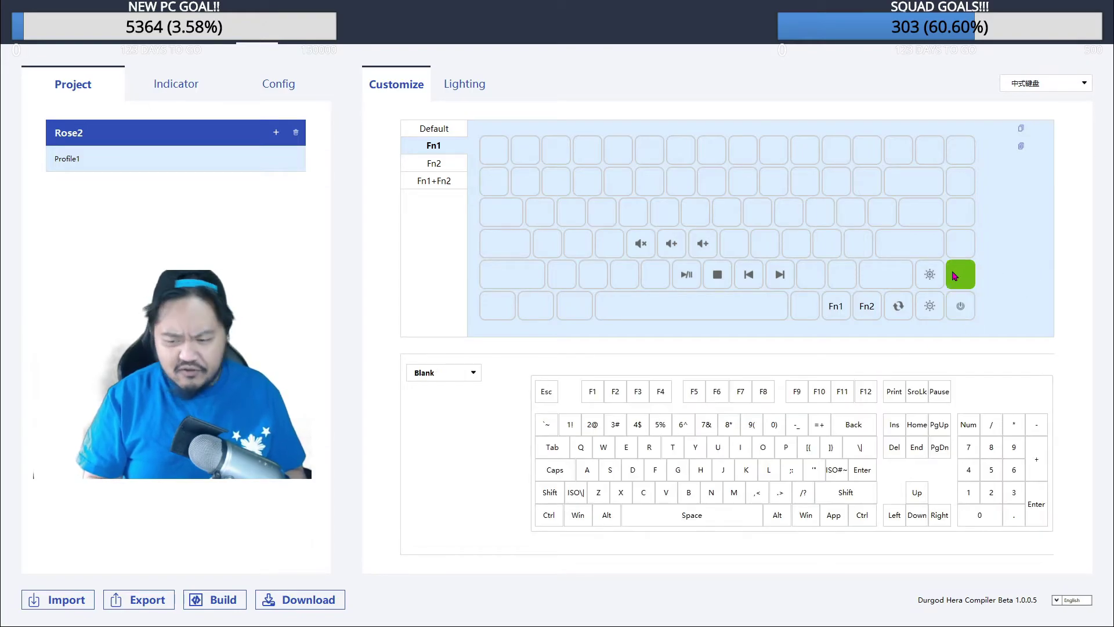
pyautogui.click(438, 374)
pyautogui.scroll(-1, 456, 462)
pyautogui.click(446, 476)
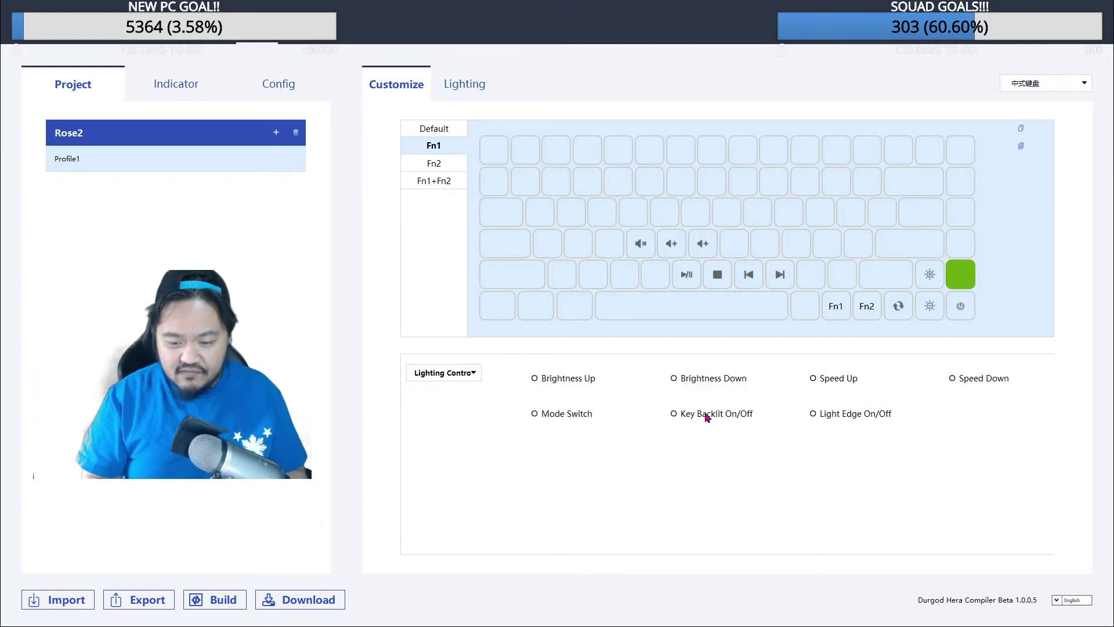
pyautogui.click(958, 243)
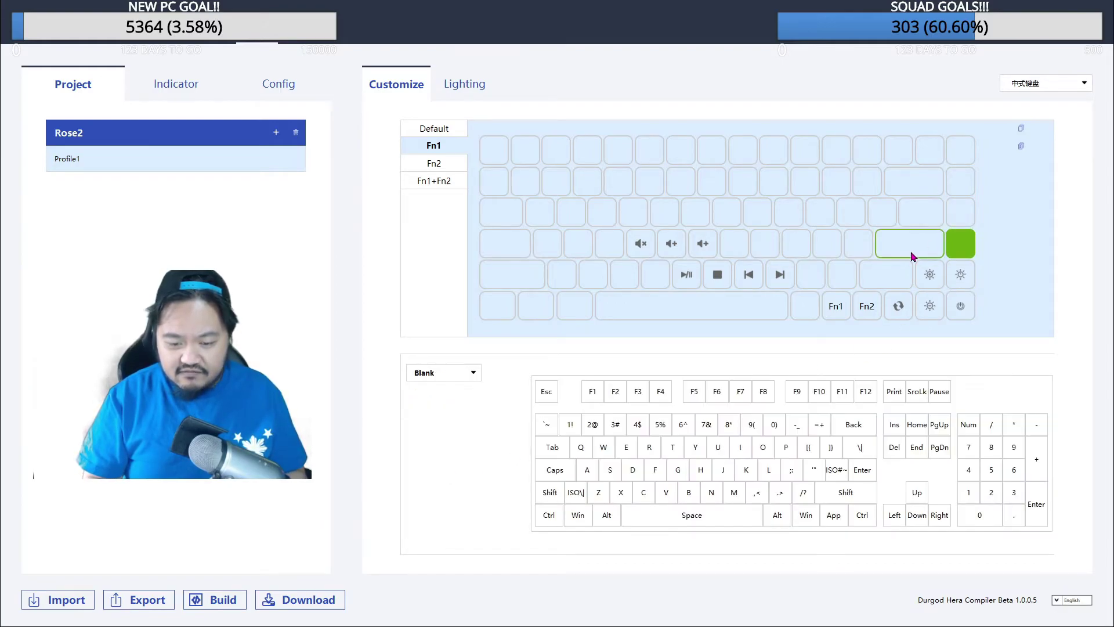
pyautogui.click(442, 377)
pyautogui.scroll(-2, 438, 406)
pyautogui.click(433, 444)
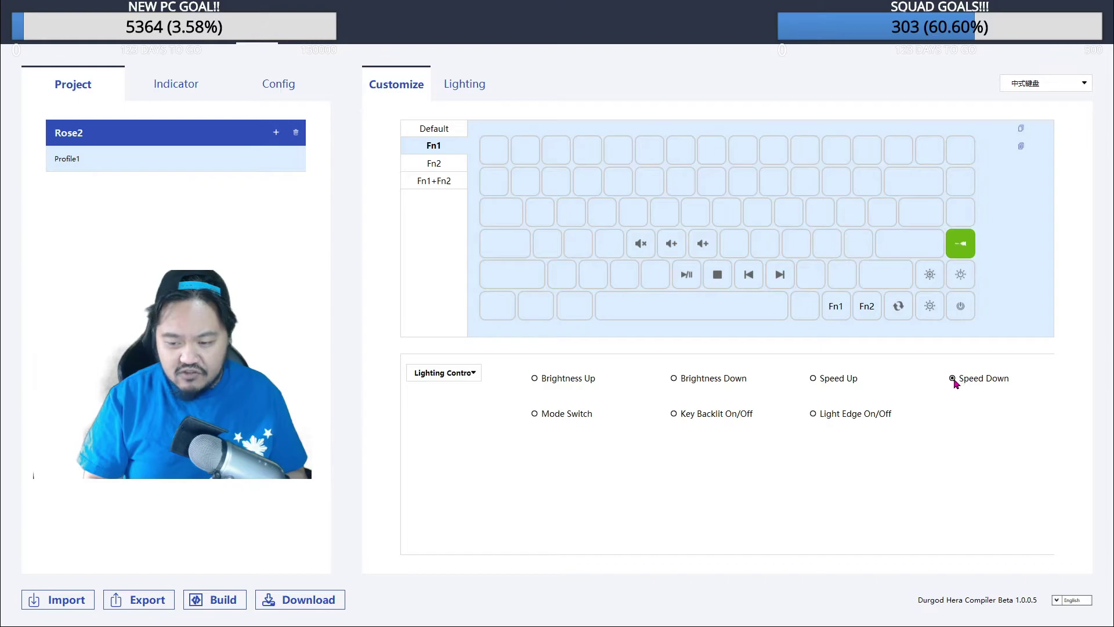
pyautogui.click(961, 211)
pyautogui.click(451, 374)
pyautogui.scroll(-3, 454, 394)
pyautogui.click(469, 441)
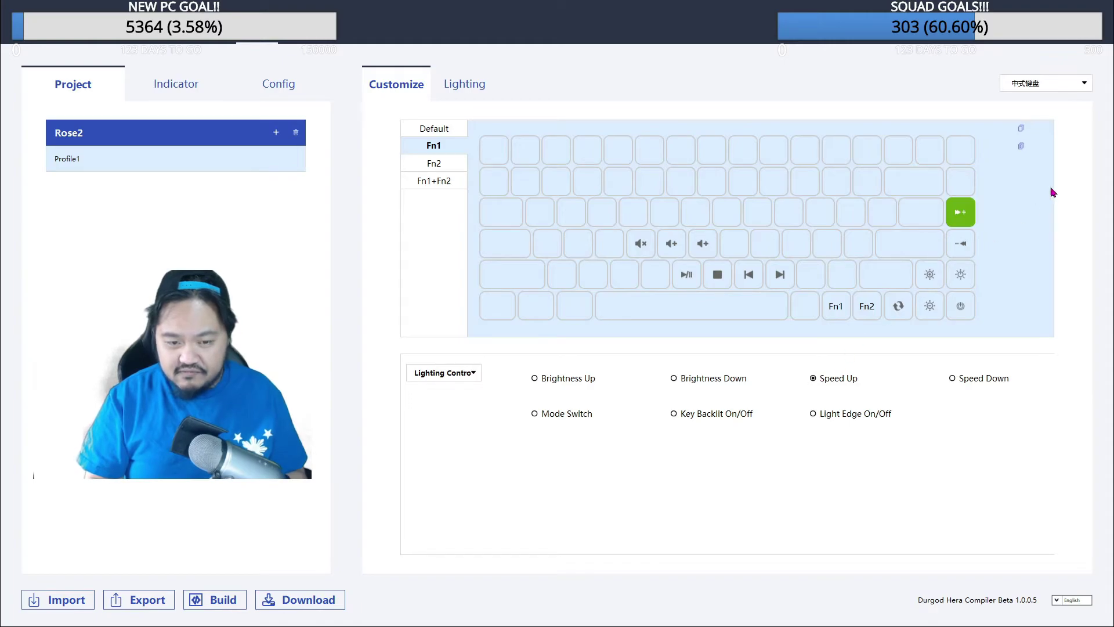
# Download the updated Rose2 project with its Fn1 mappings to the keyboard.
pyautogui.click(456, 88)
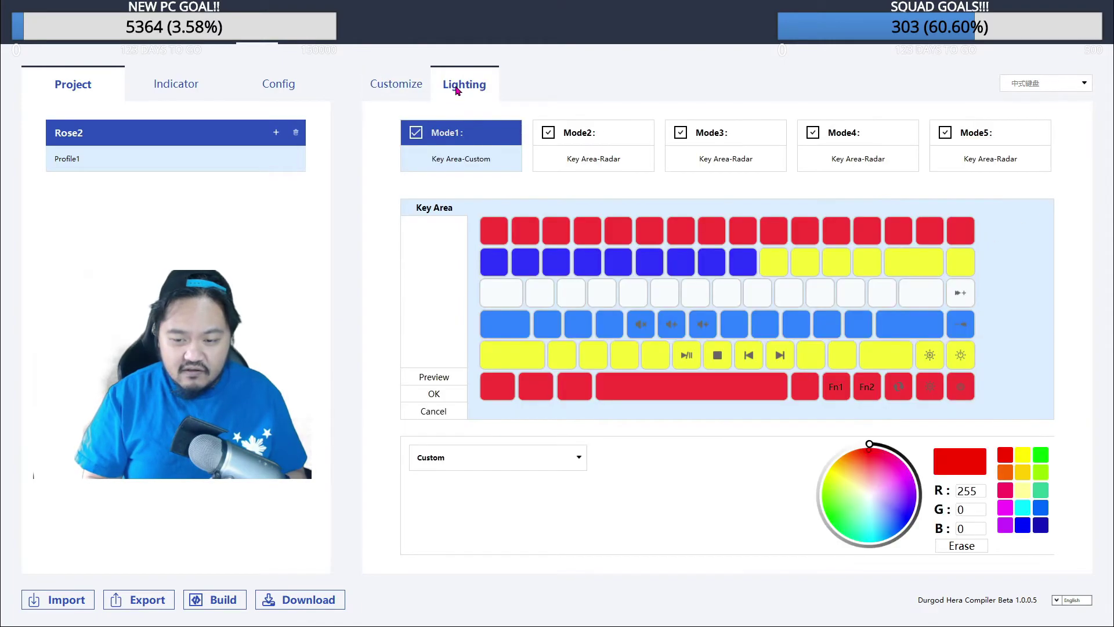
pyautogui.click(421, 88)
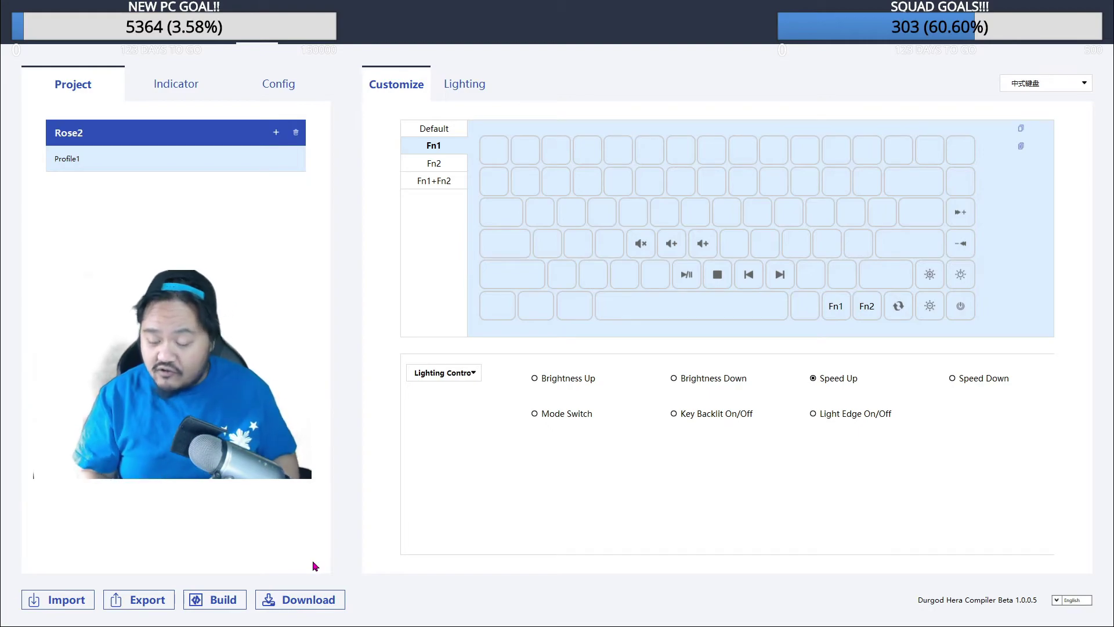
pyautogui.click(312, 600)
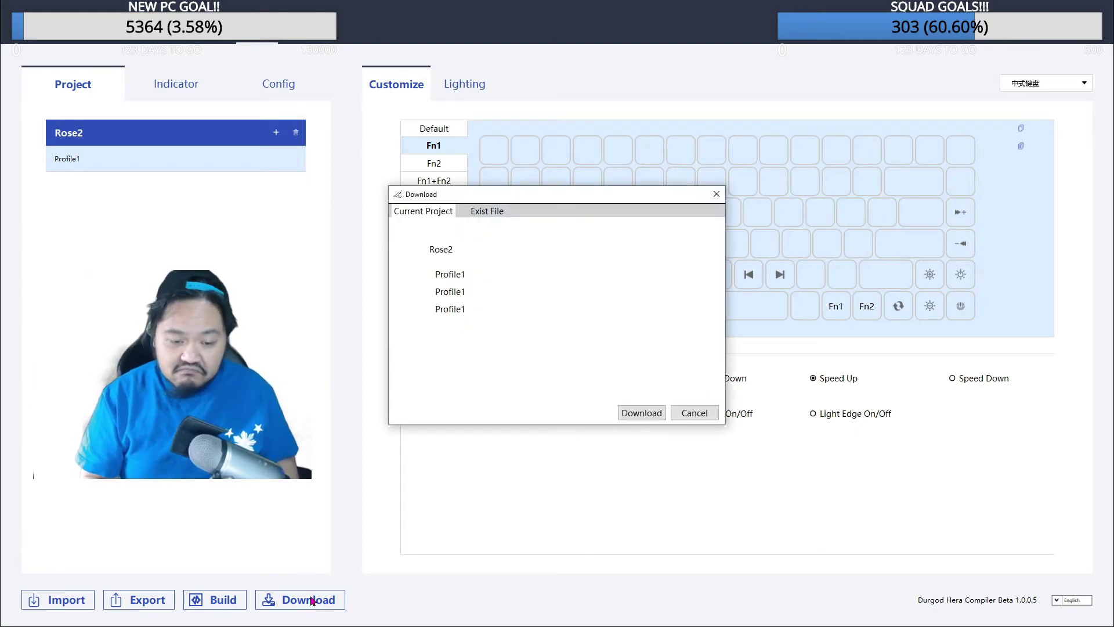
pyautogui.click(642, 413)
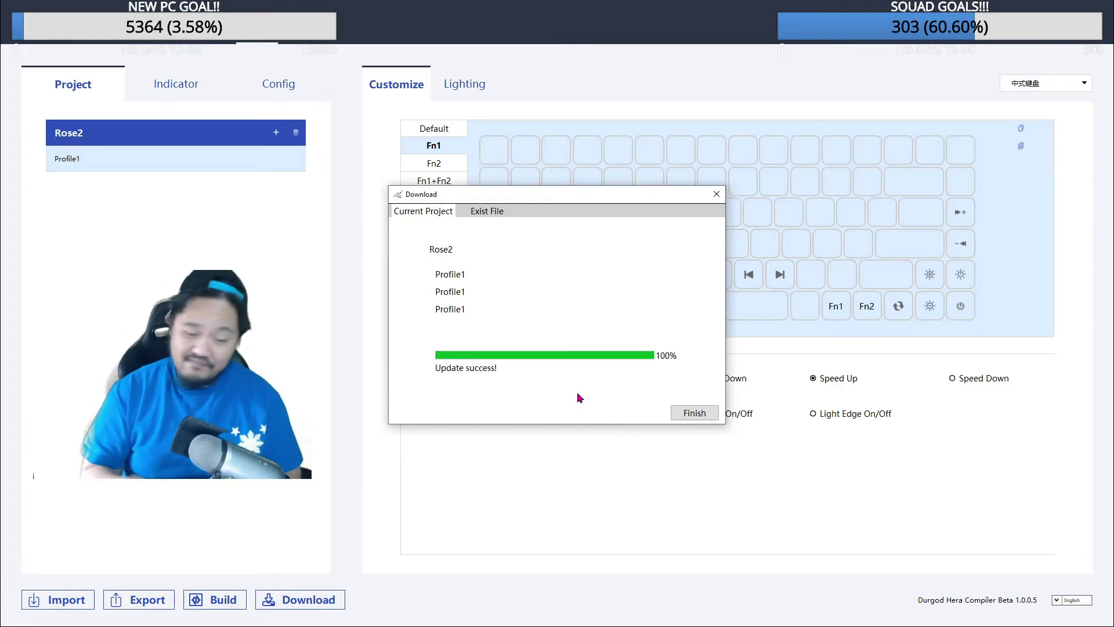
# Close the completed Download window to return to Rose2's Fn1 layout.
pyautogui.click(694, 413)
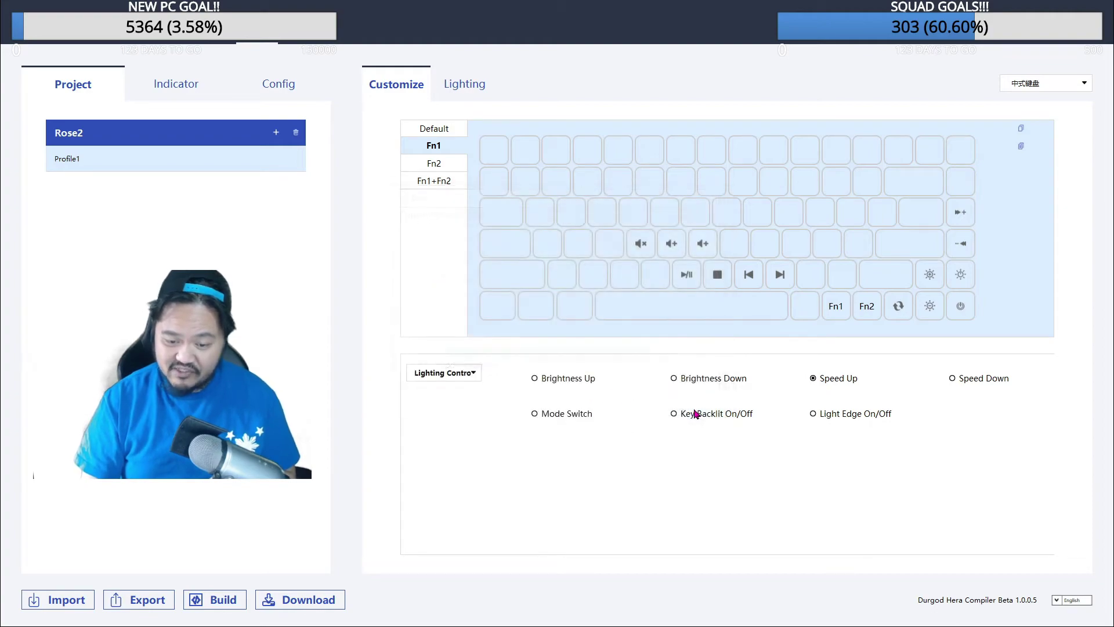